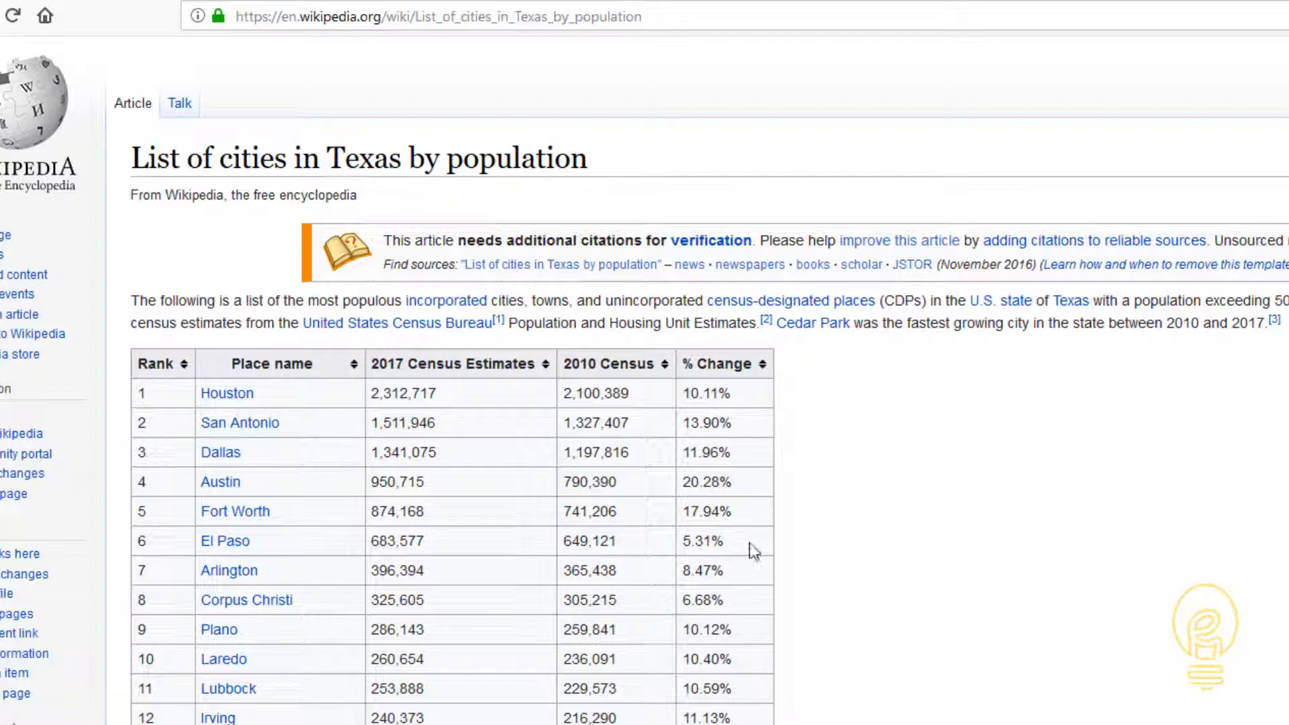
# - Look over the Texas cities population table on Wikipedia and copy the page's web address
pyautogui.moveTo(752, 551); pyautogui.dragTo(154, 366)
pyautogui.click(674, 635)
pyautogui.scroll(-10, 673, 635)
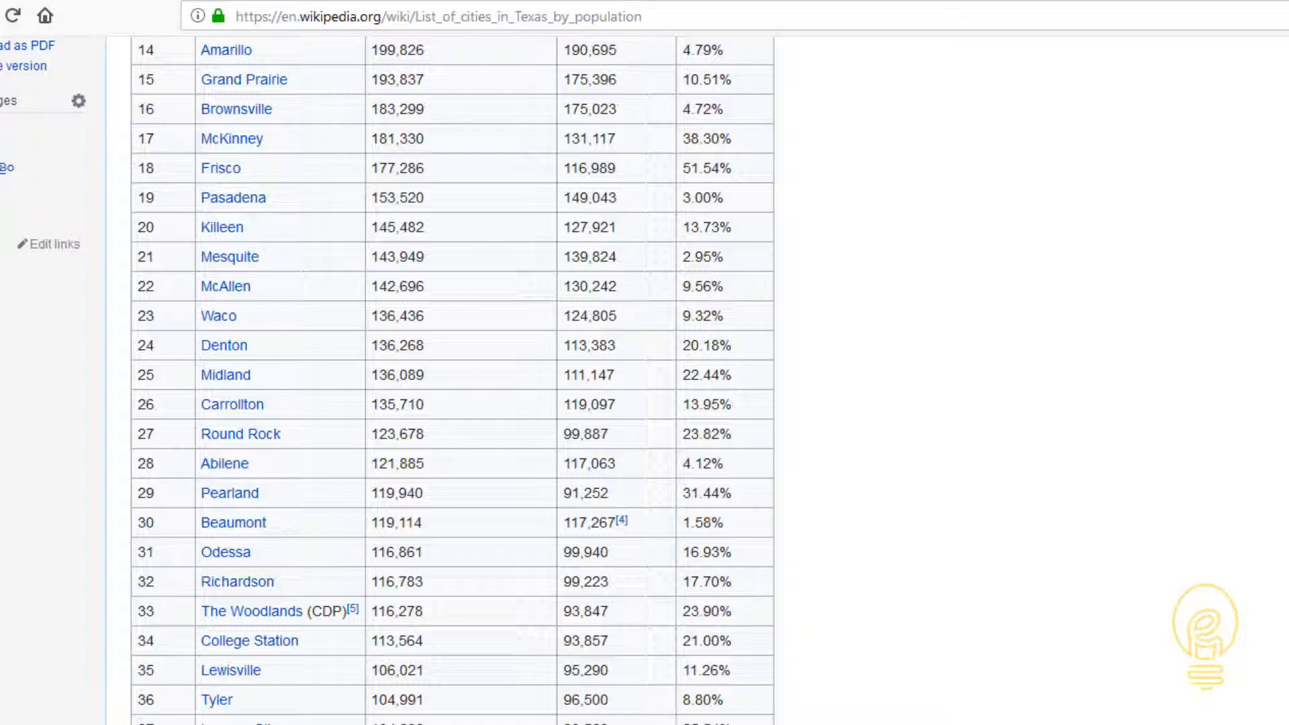
pyautogui.scroll(10, 742, 571)
pyautogui.click(664, 15)
pyautogui.hotkey('ctrl', 'c')
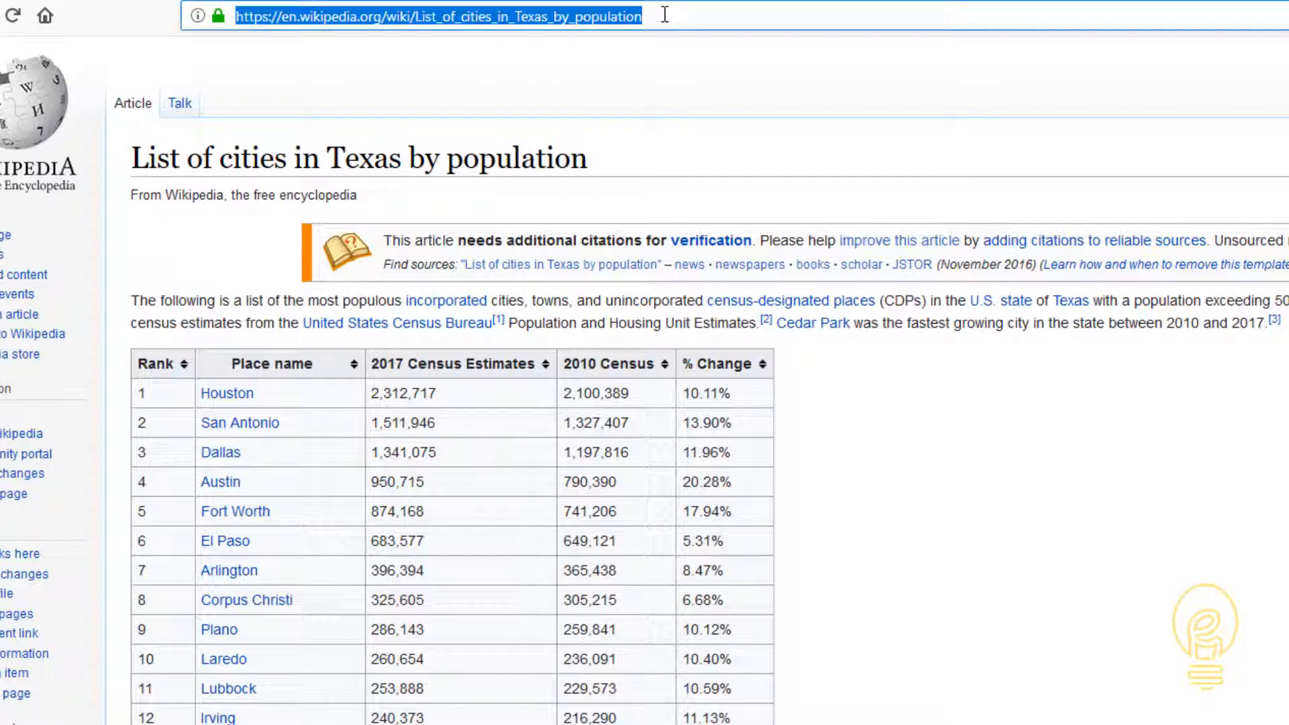
pyautogui.click(665, 15)
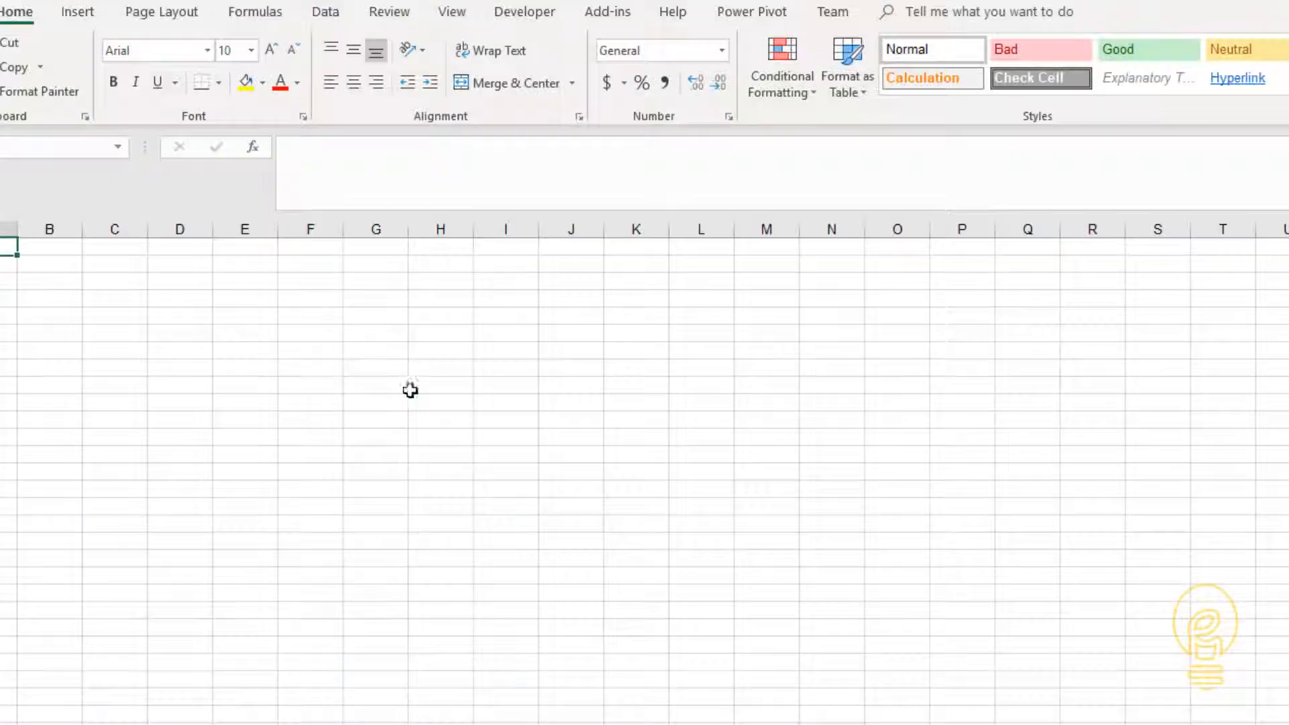
pyautogui.click(407, 371)
pyautogui.click(328, 13)
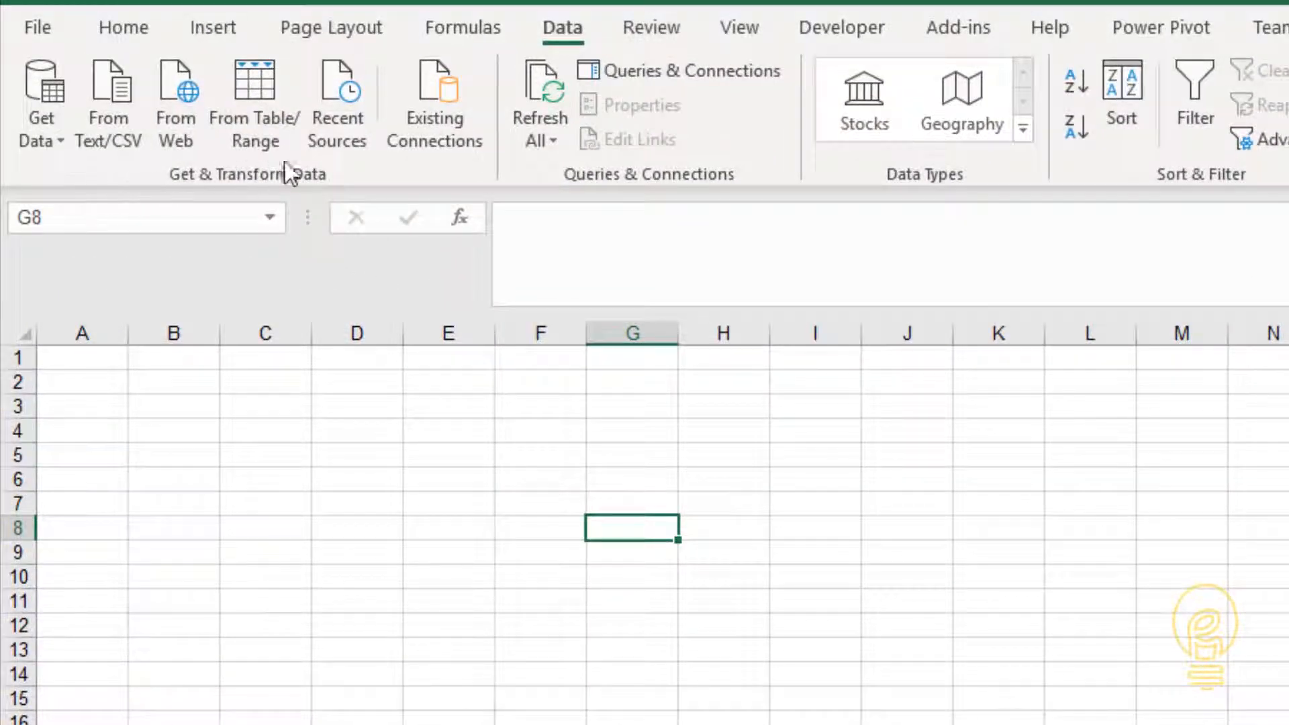
pyautogui.click(177, 111)
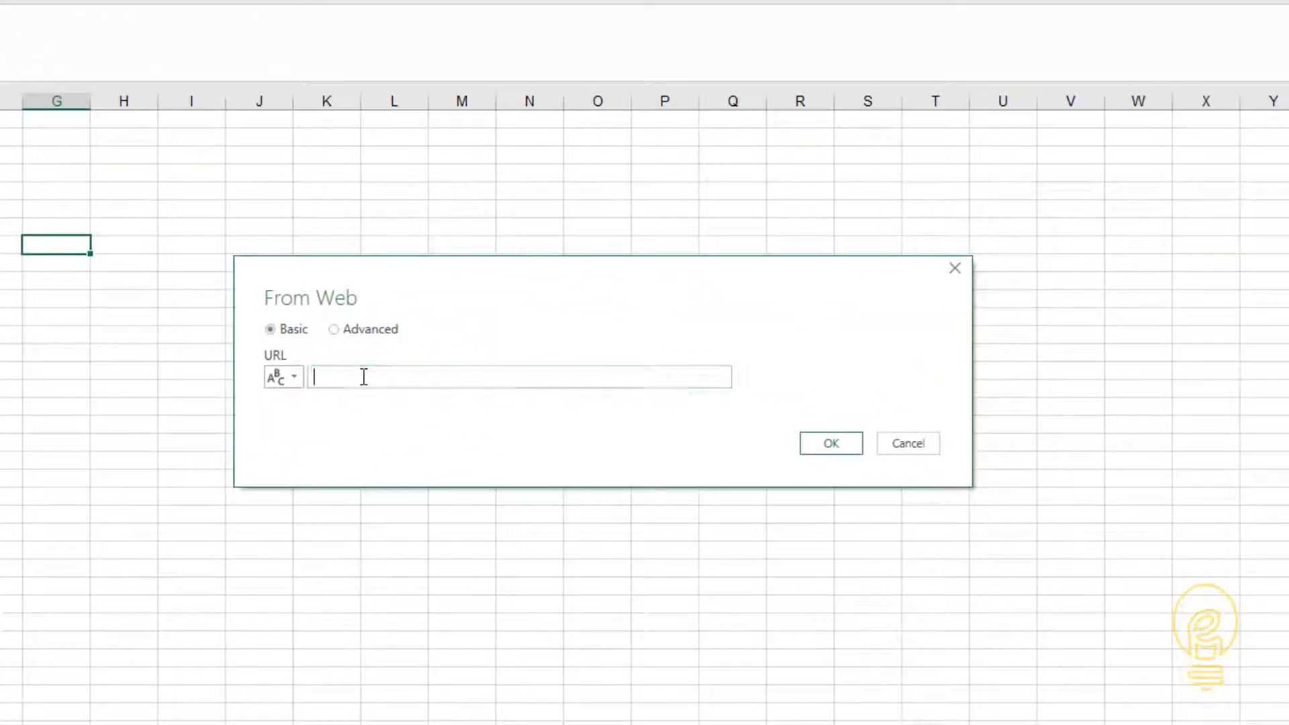
pyautogui.hotkey('ctrl', 'v')
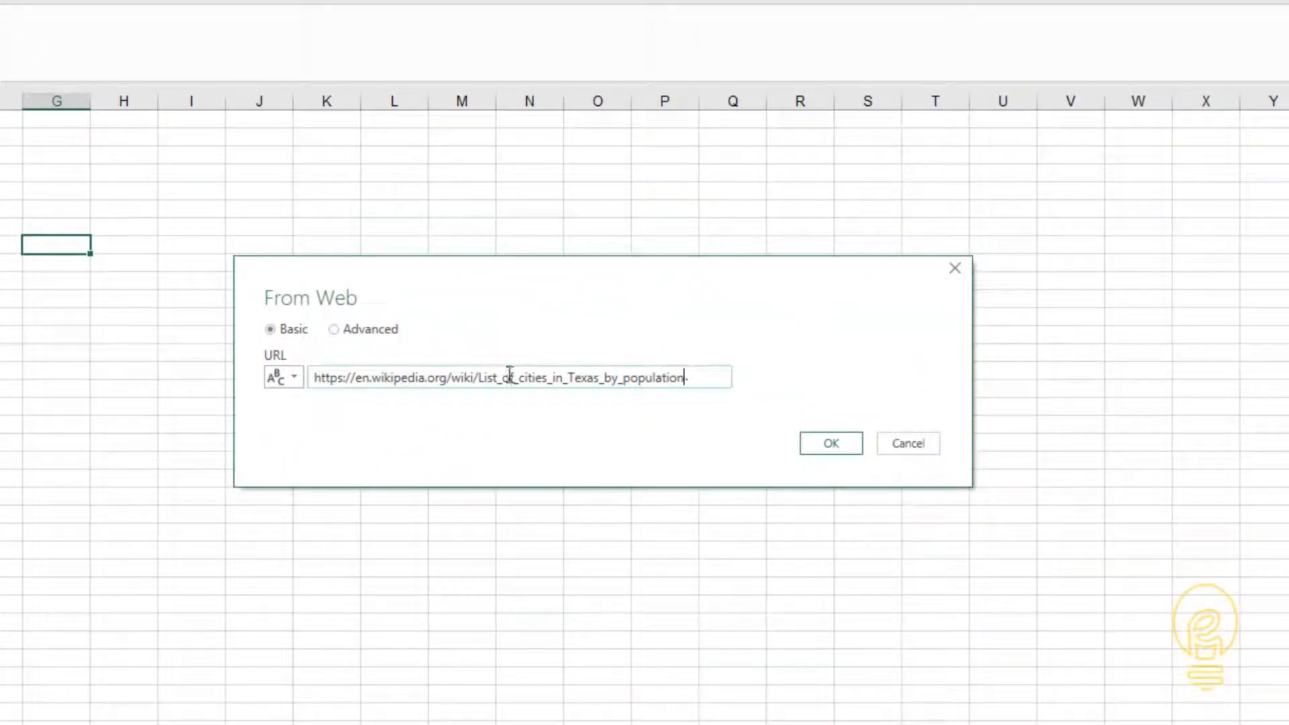
pyautogui.press('Return')
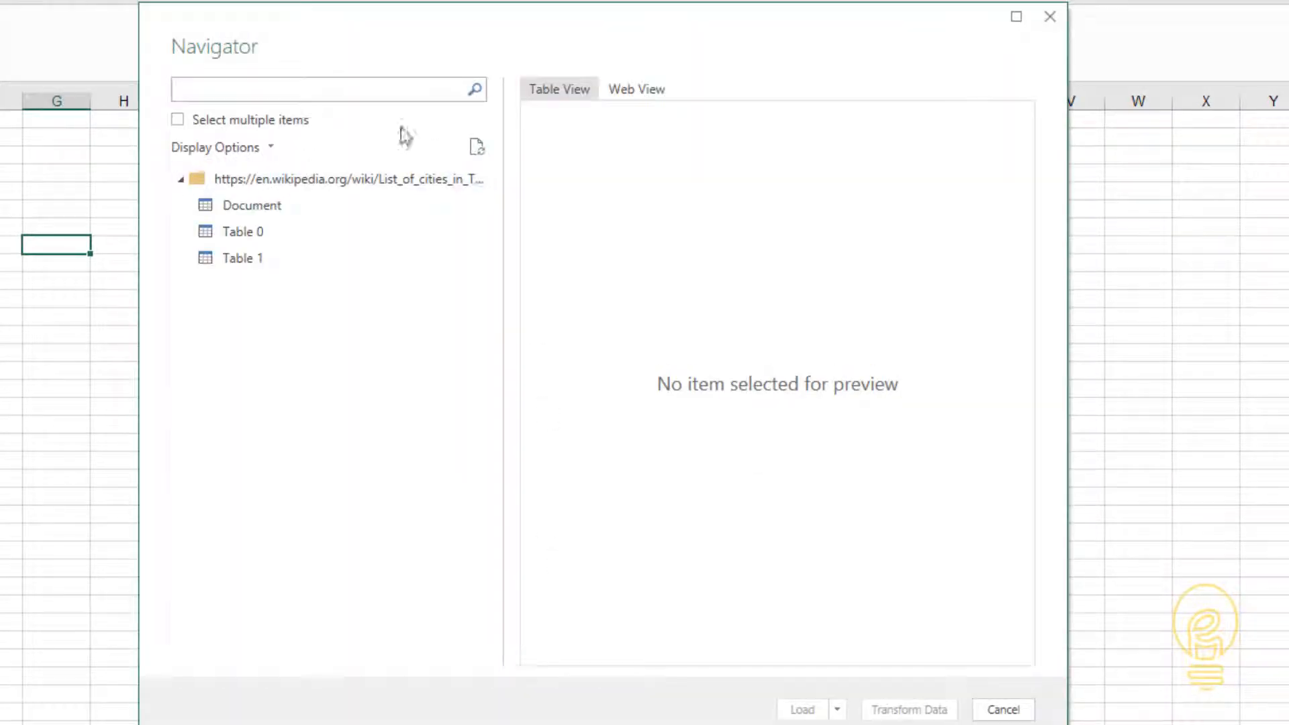
# - Preview the Document, Table 0 and Table 1 items found on the page
pyautogui.click(239, 205)
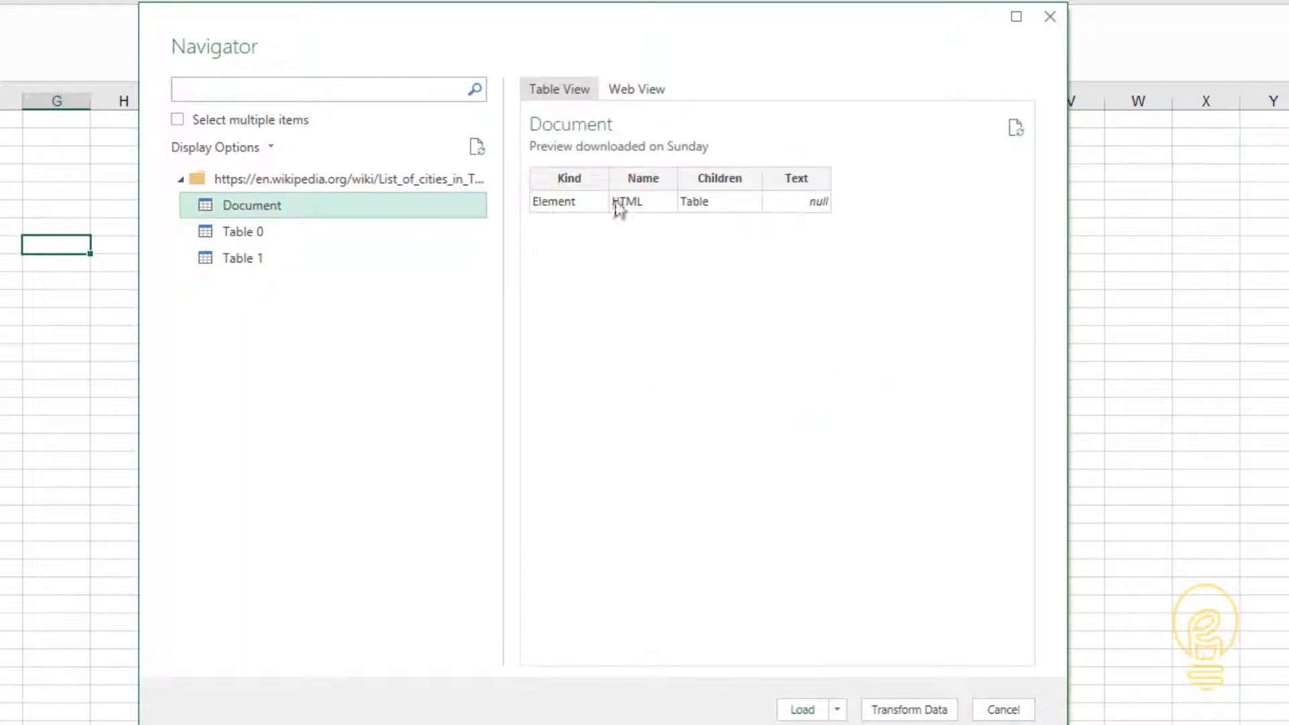
pyautogui.click(260, 234)
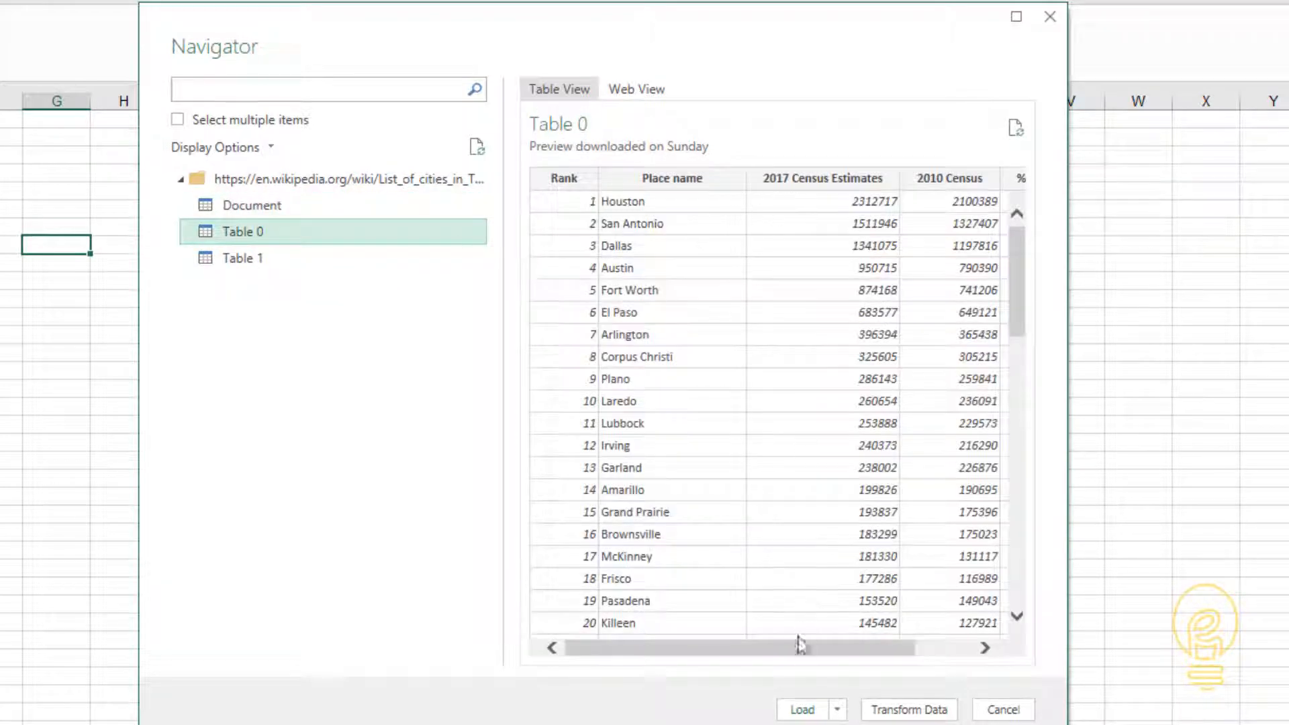
pyautogui.moveTo(795, 648)
pyautogui.mouseDown()
pyautogui.moveTo(864, 648)
pyautogui.moveTo(779, 645)
pyautogui.mouseUp()
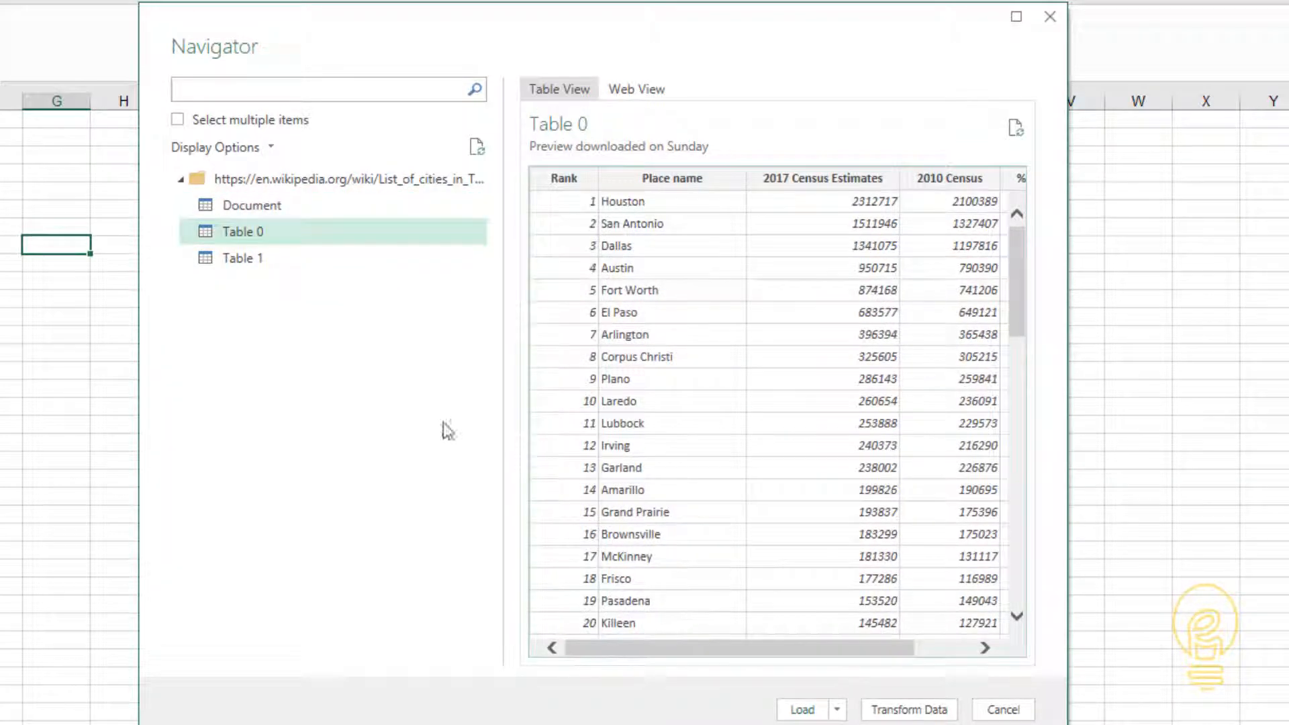
pyautogui.click(288, 263)
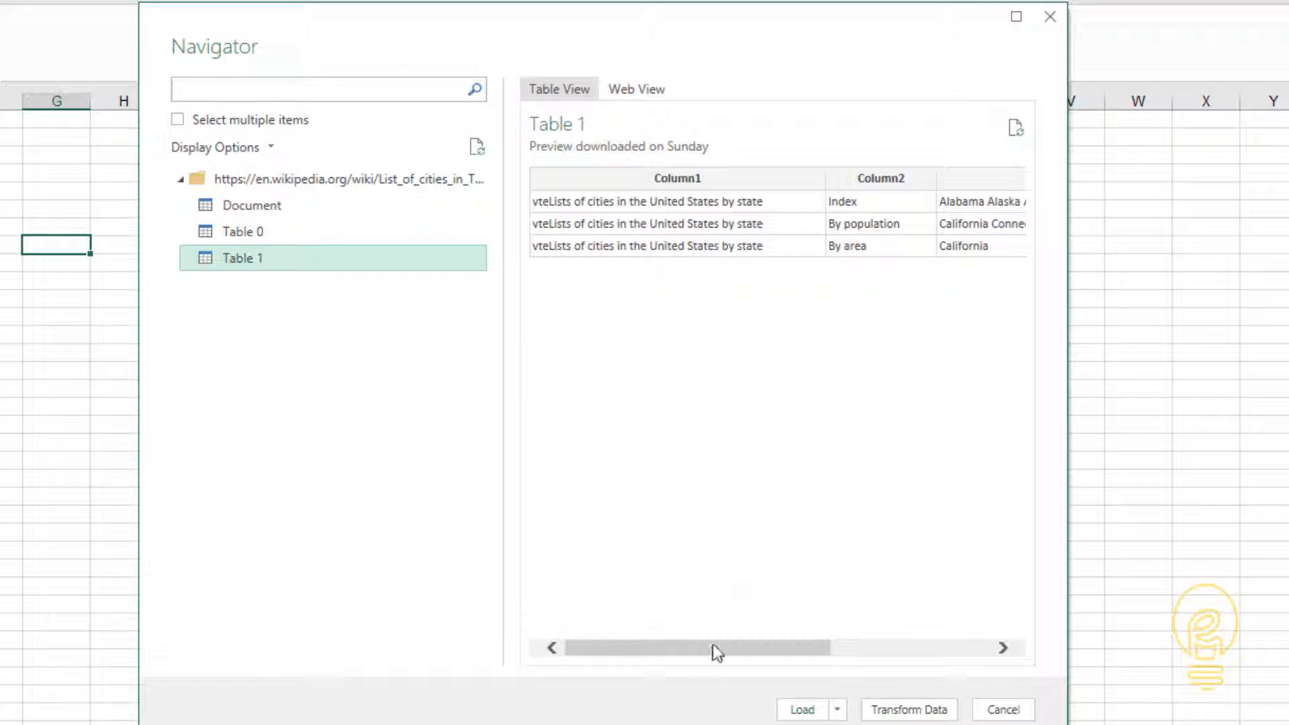
pyautogui.moveTo(713, 645); pyautogui.dragTo(619, 631)
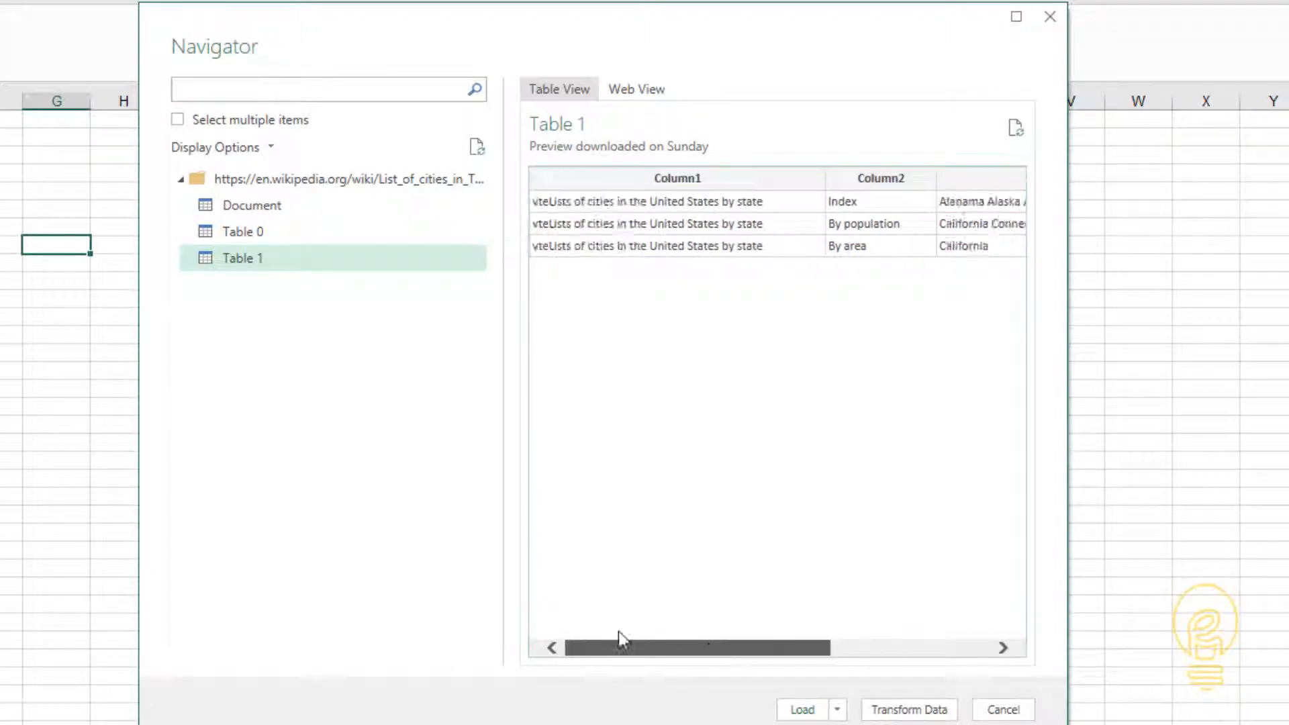
# - Open Table 0 in the Power Query Editor and load it into the worksheet
pyautogui.click(226, 233)
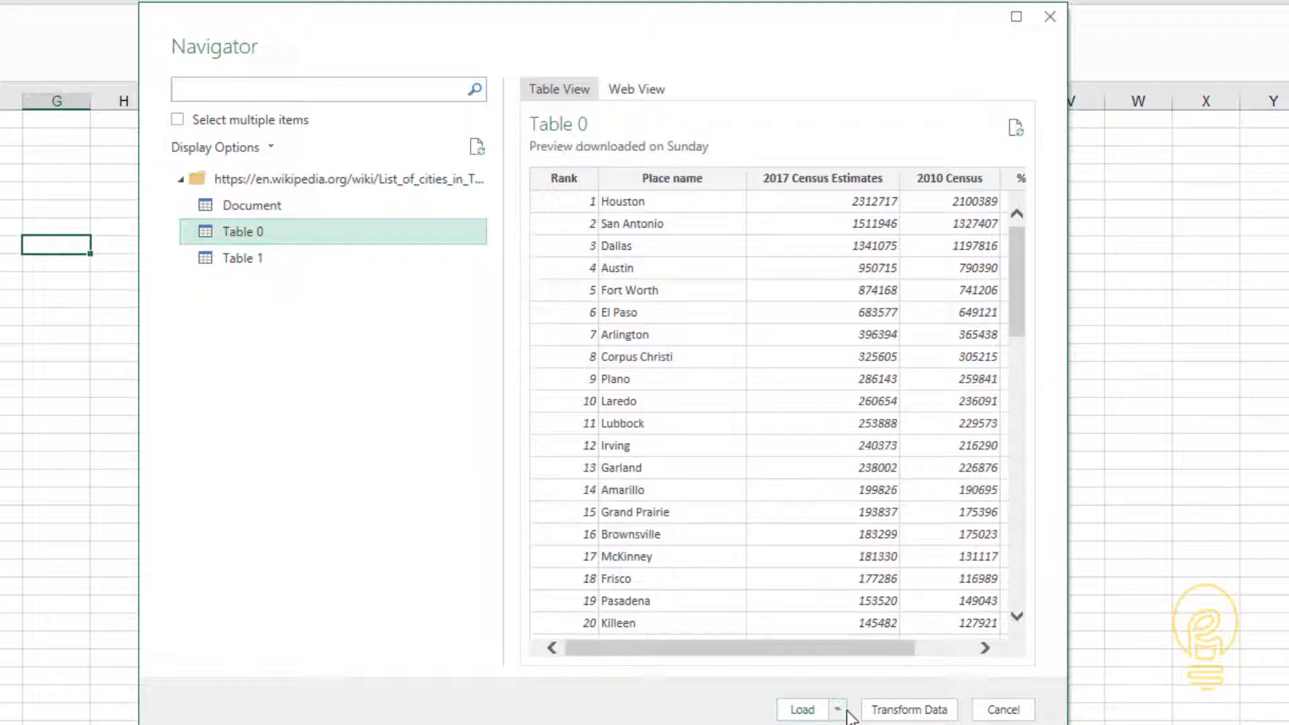
pyautogui.click(883, 709)
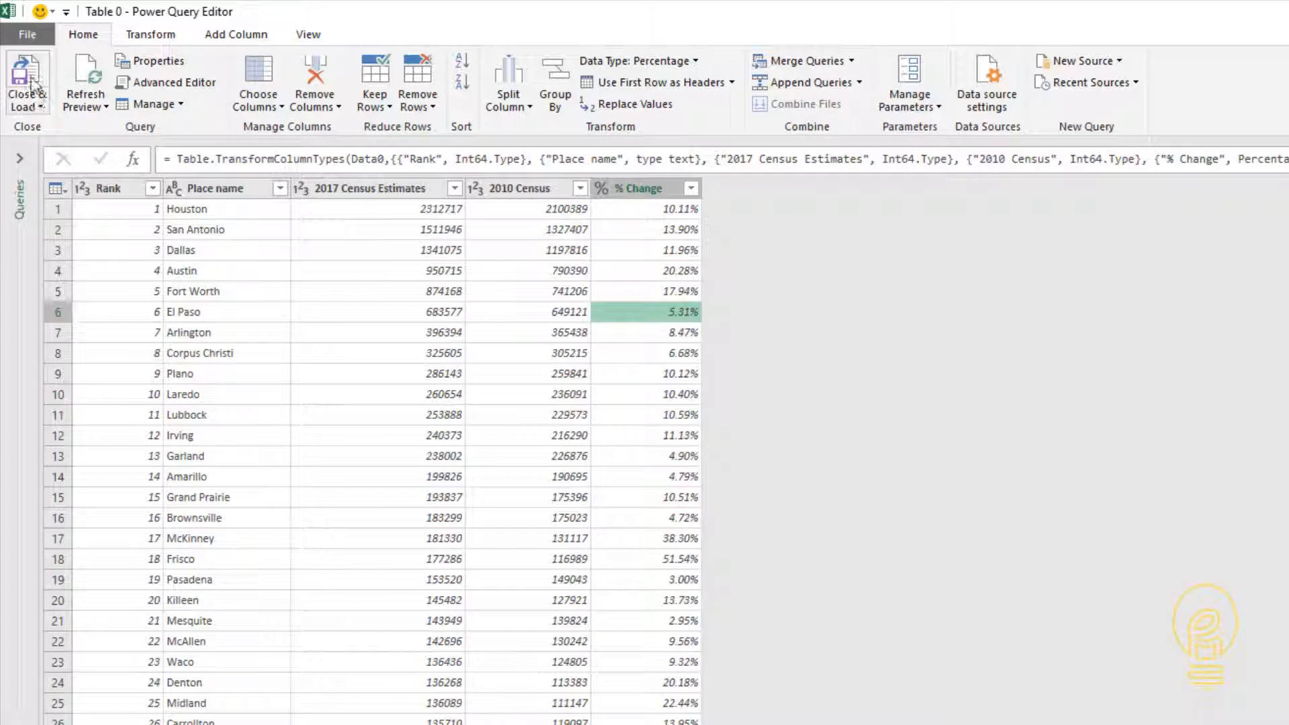
pyautogui.click(33, 100)
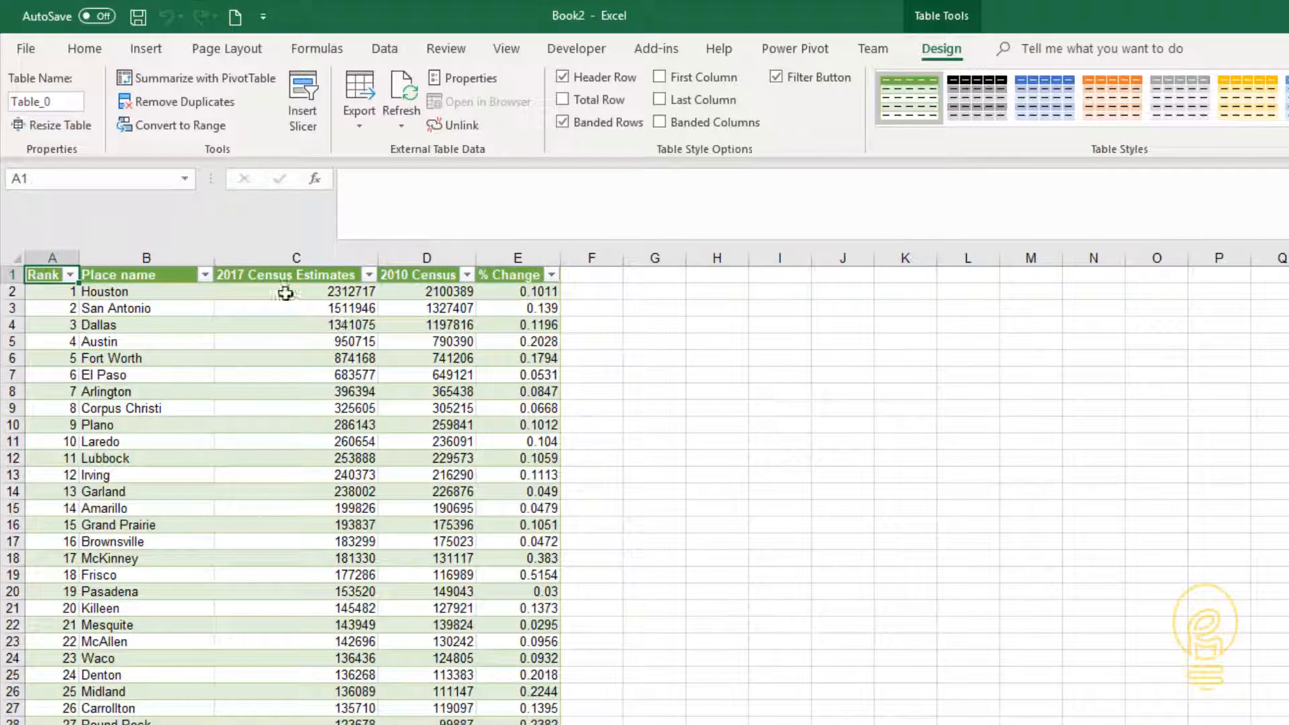
# - Look through the rows of the imported city population table
pyautogui.click(353, 326)
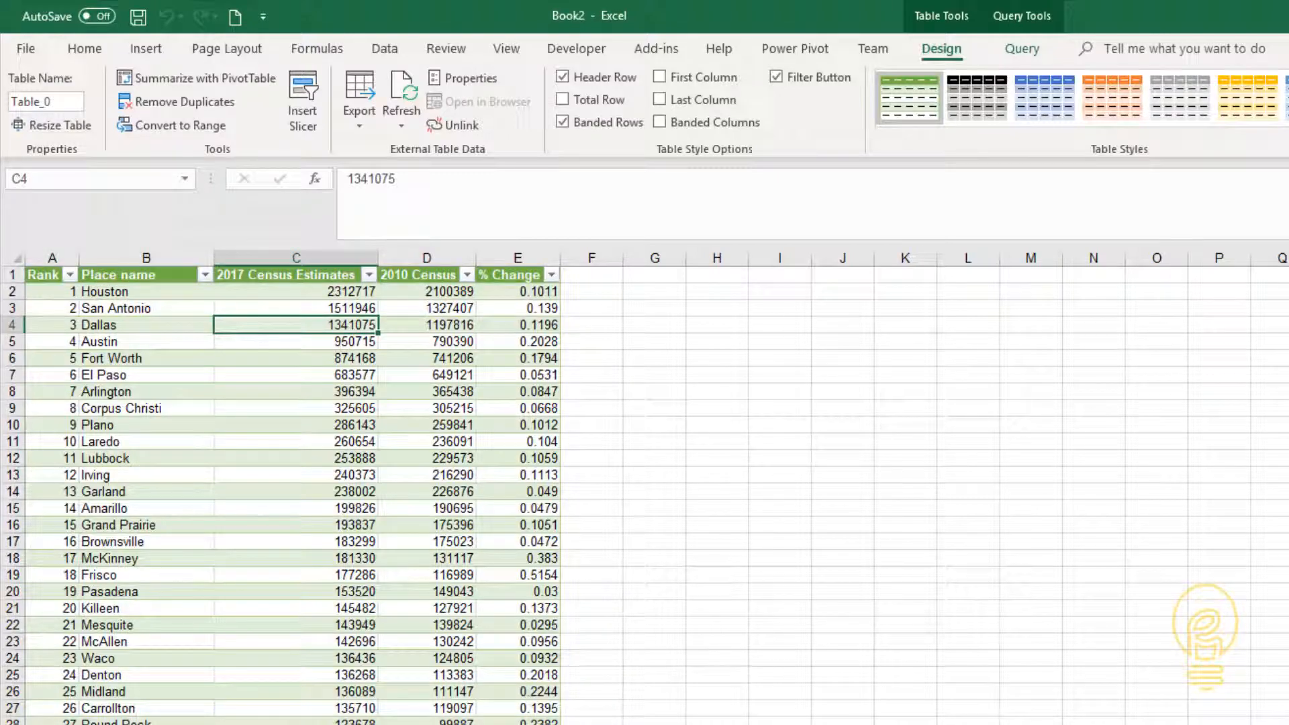
pyautogui.scroll(-13, 371, 359)
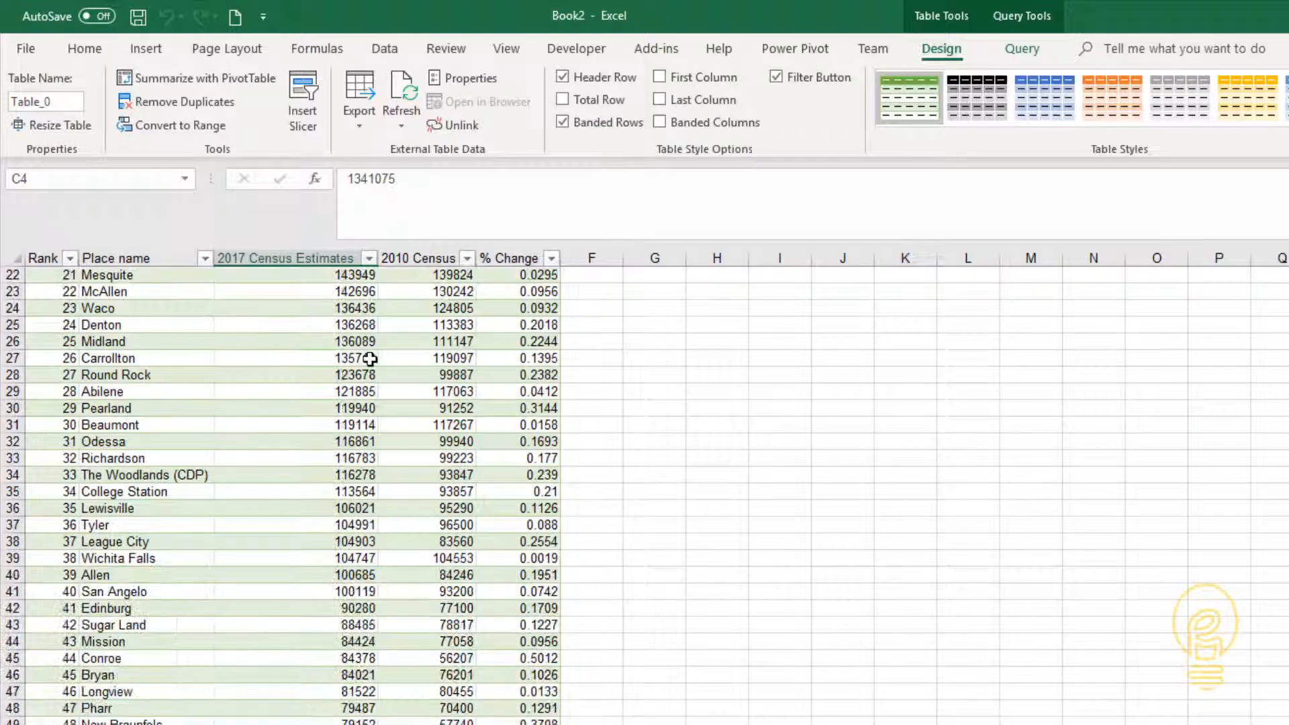
pyautogui.scroll(-1, 371, 359)
pyautogui.scroll(14, 377, 405)
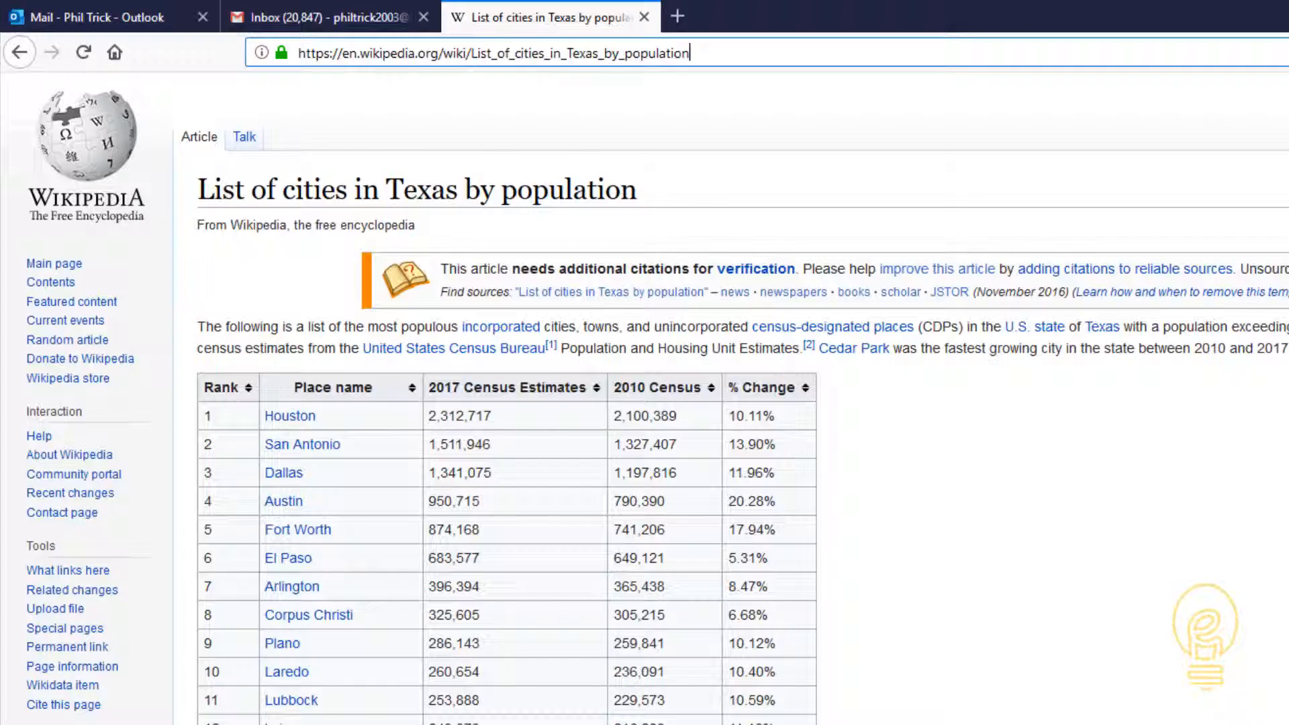
pyautogui.scroll(-10, 590, 625)
pyautogui.scroll(10, 590, 625)
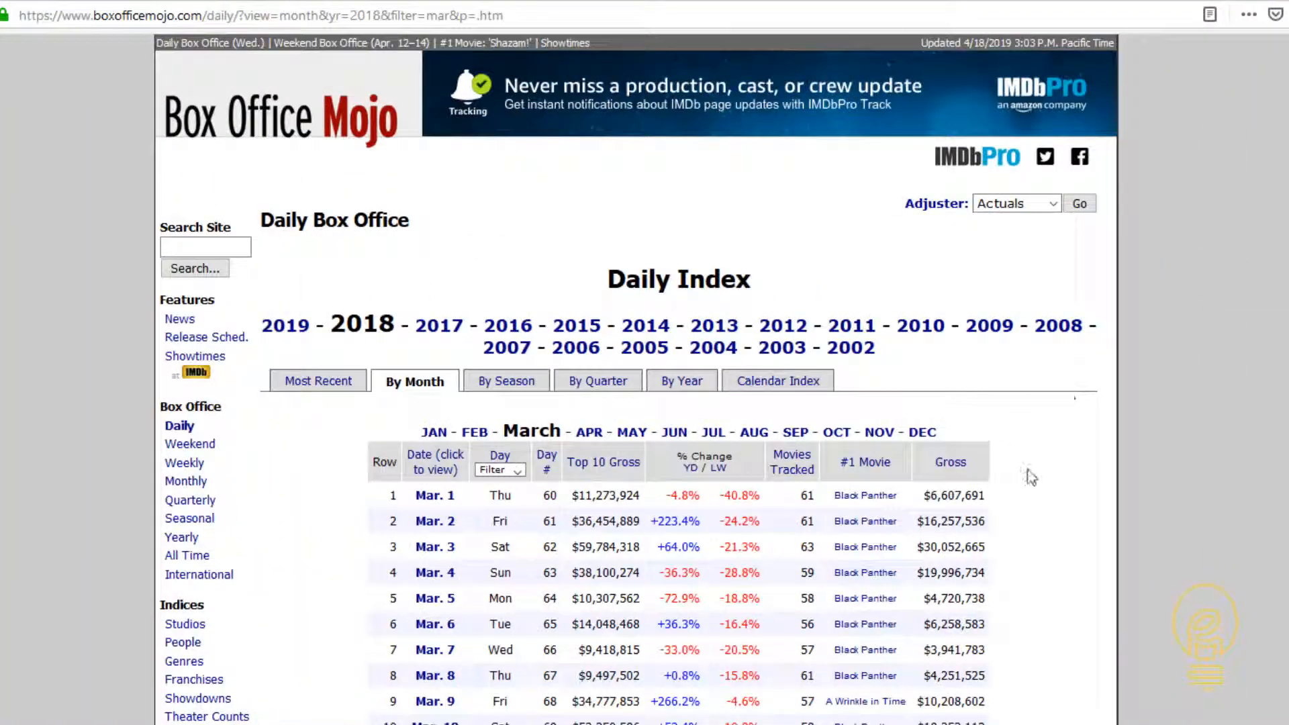
# - In the browser, show Box Office Mojo's daily index for June 2018 and select the page's full address for copying
pyautogui.scroll(-9, 812, 616)
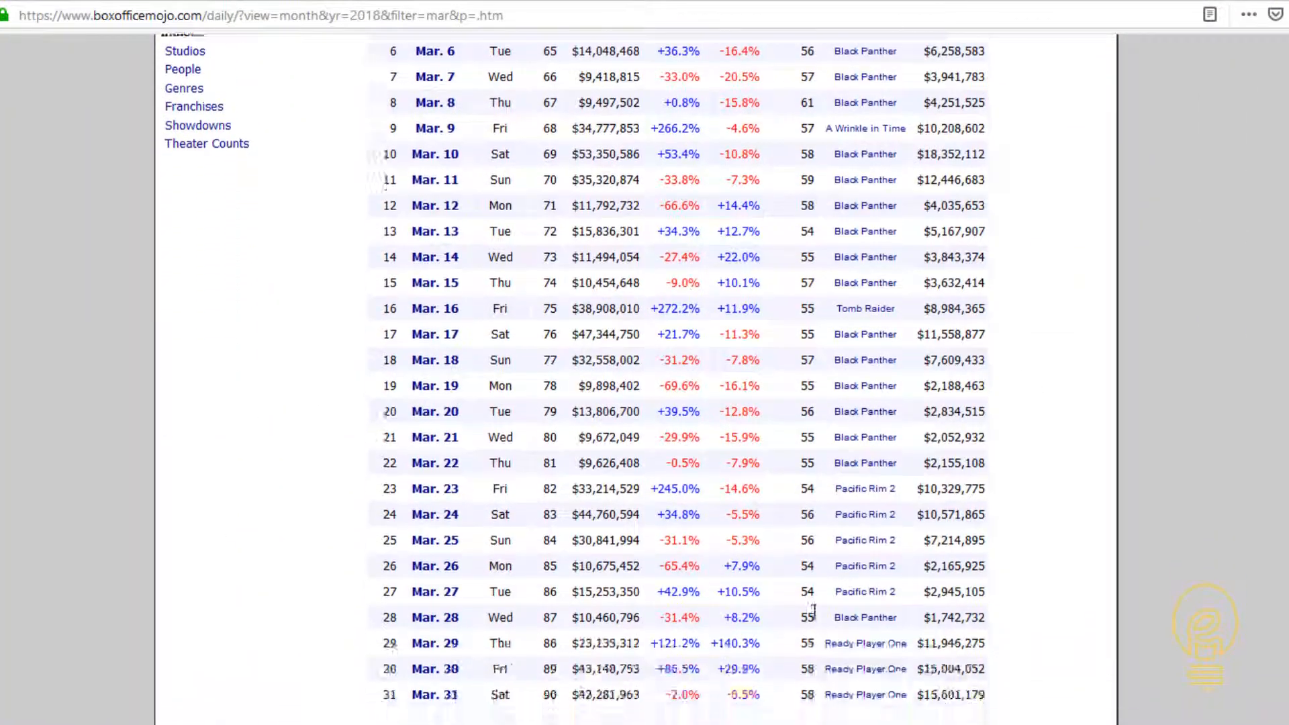
pyautogui.scroll(6, 812, 616)
pyautogui.scroll(2, 811, 617)
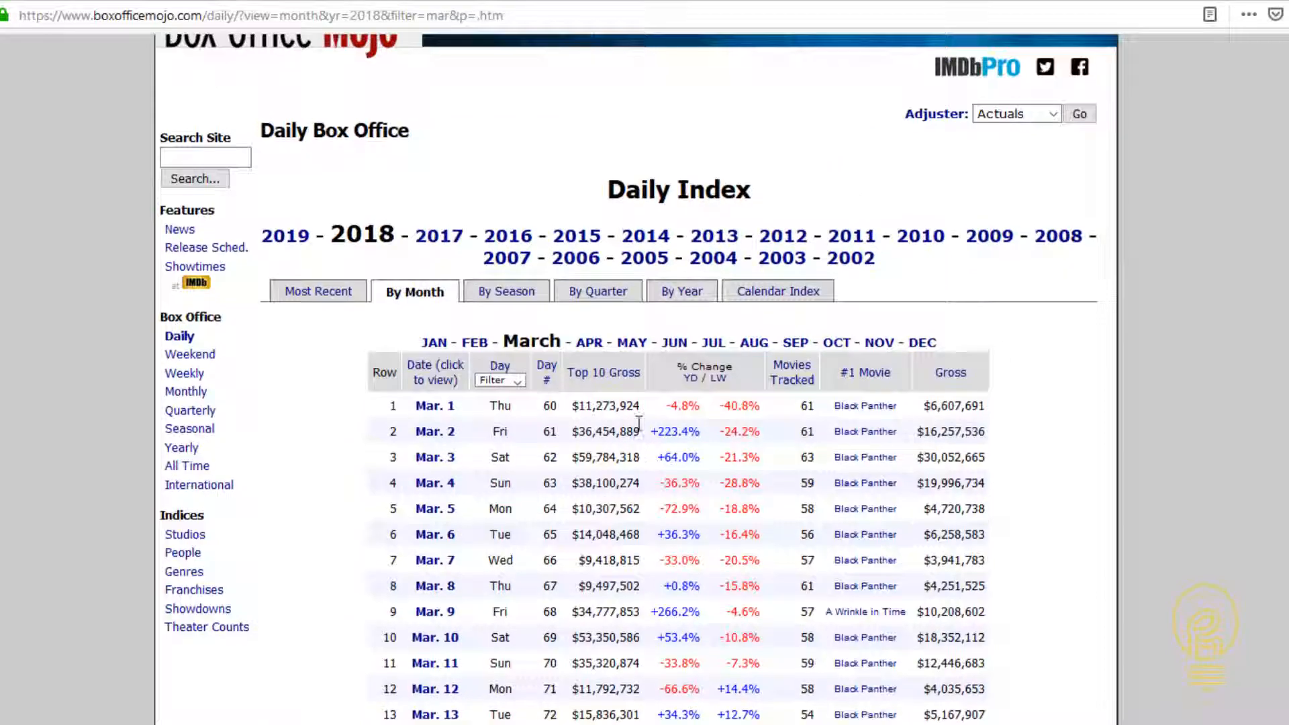
pyautogui.click(676, 343)
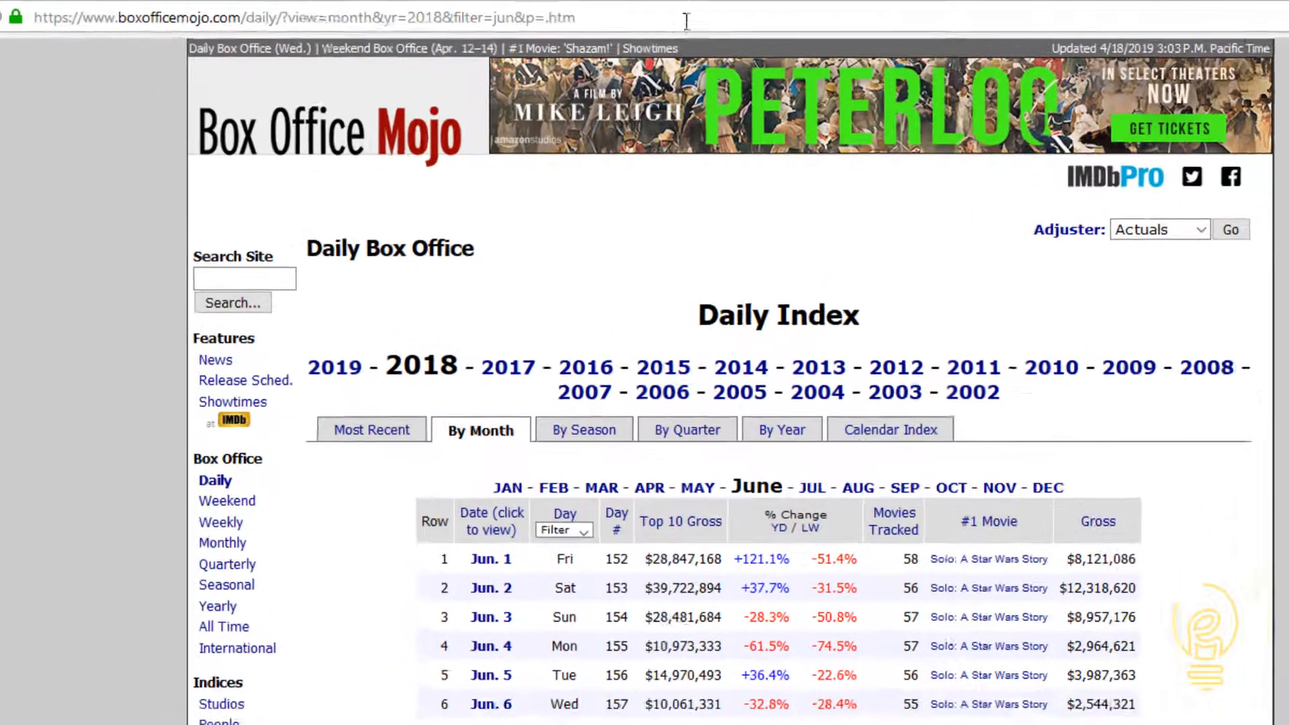
pyautogui.moveTo(686, 22); pyautogui.dragTo(32, 20)
pyautogui.hotkey('ctrl', 'c')
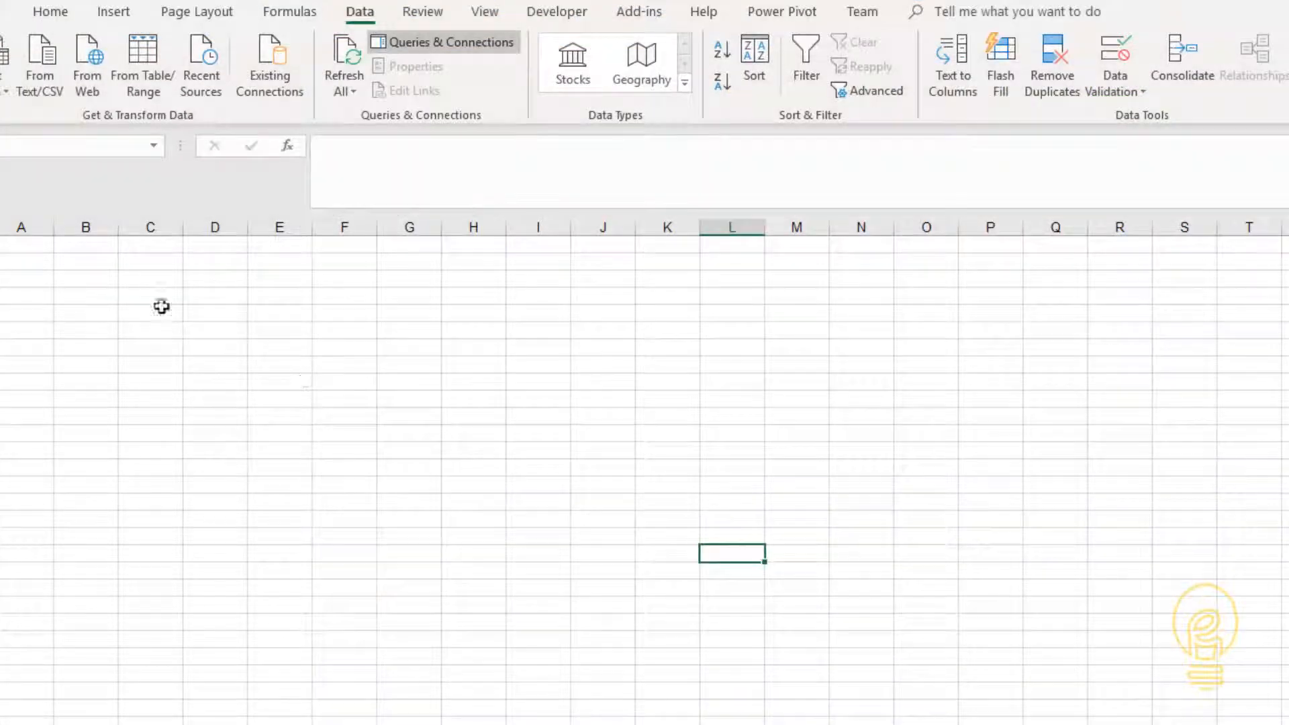
# - Paste the Box Office Mojo address into a column C cell of the empty Excel worksheet
pyautogui.click(159, 306)
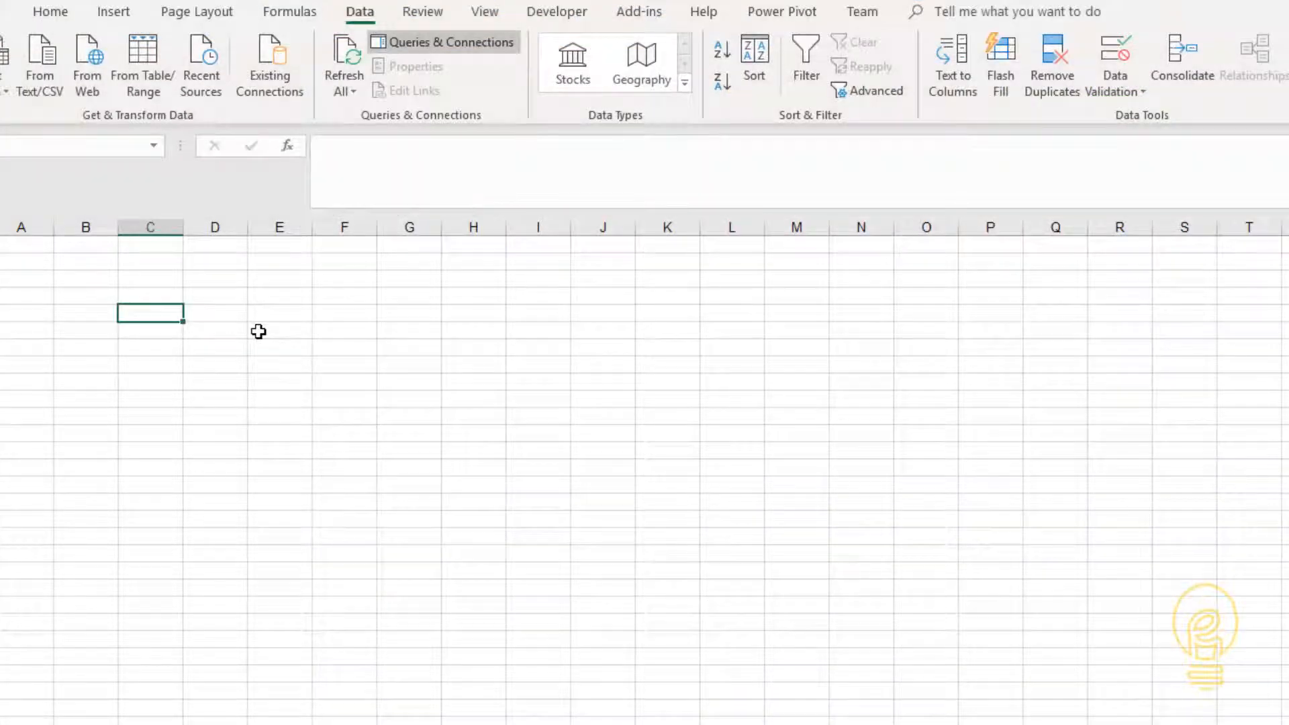
pyautogui.hotkey('ctrl', 'v')
pyautogui.click(154, 378)
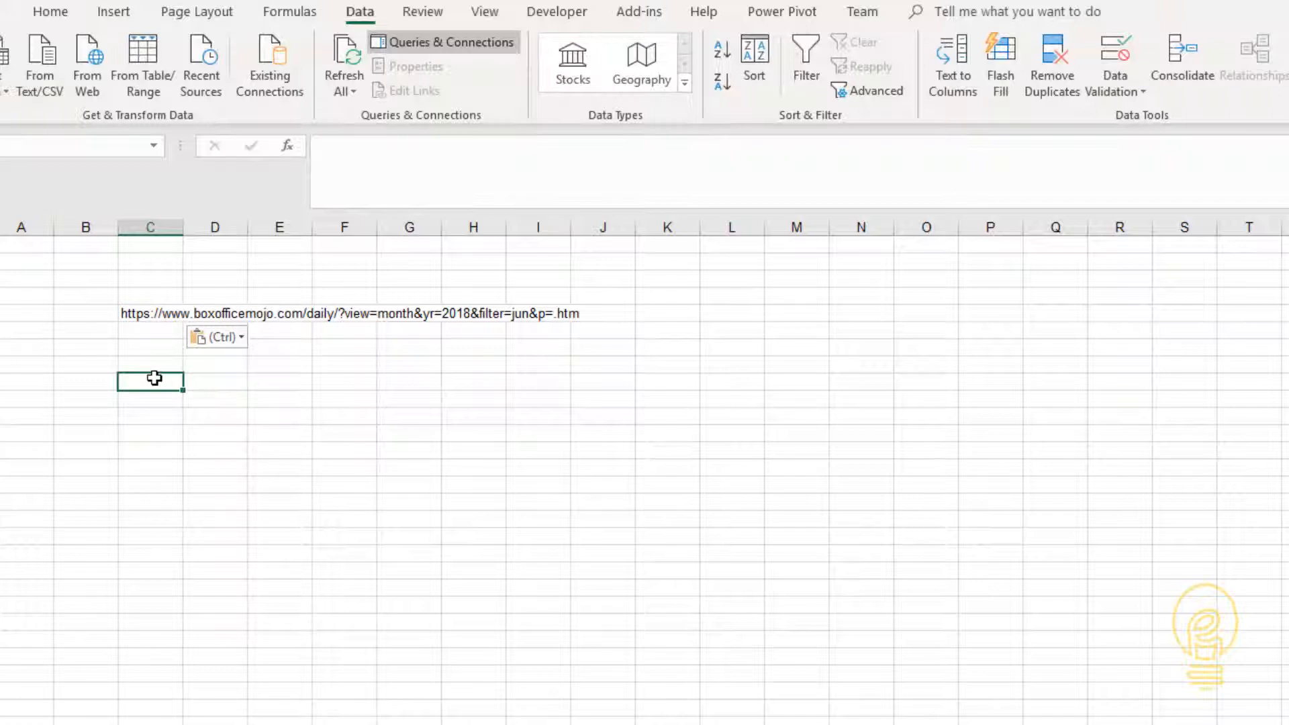
# - Below the address, enter the label YEAR with the value 2018 and the label MONTH with the value jun
pyautogui.press('Up')
pyautogui.press('Up')
pyautogui.press('Up')
pyautogui.write('YEAR')
pyautogui.press('Tab')
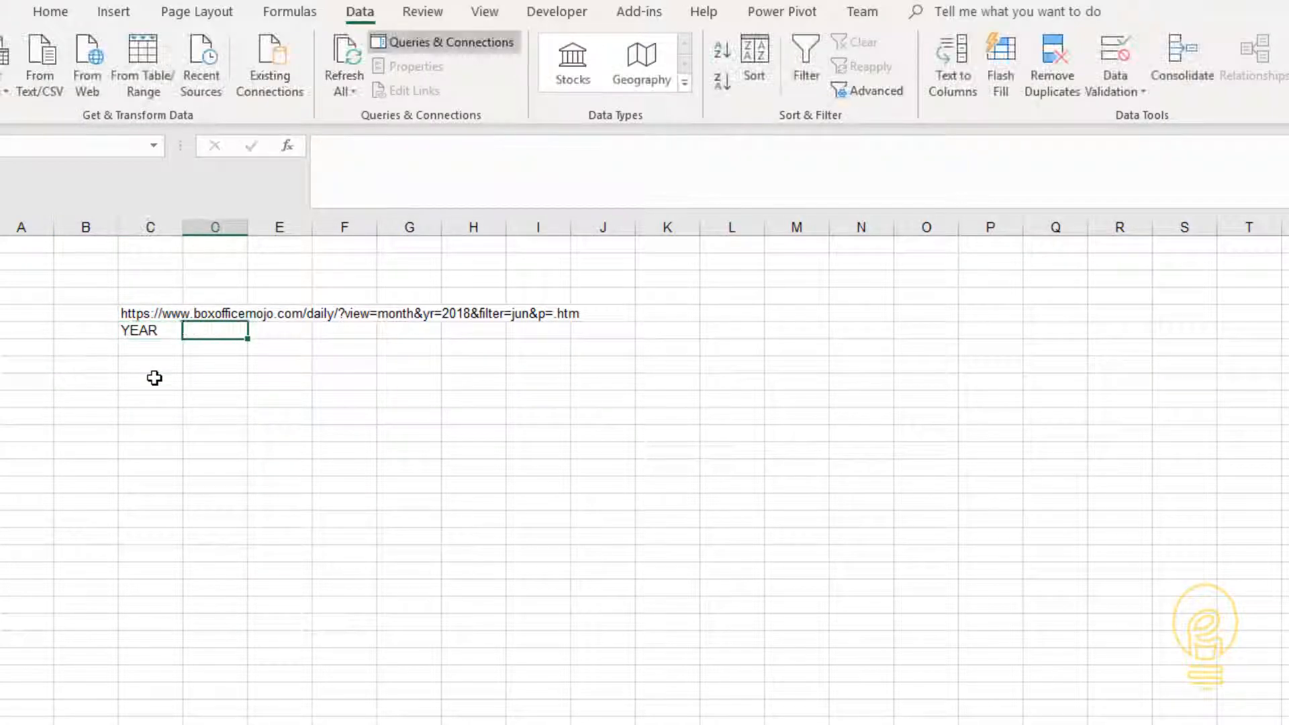
pyautogui.write('2018')
pyautogui.press('Return')
pyautogui.write('MONTH')
pyautogui.press('Tab')
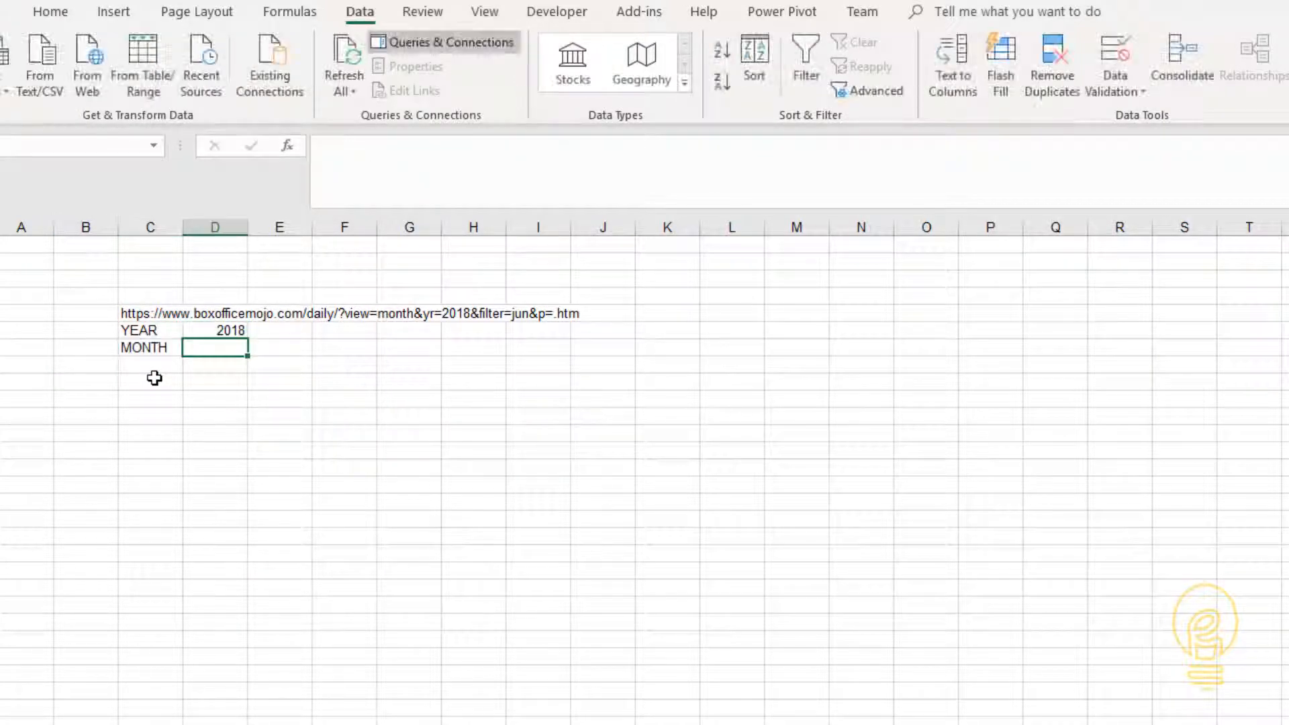
pyautogui.write('jun')
pyautogui.press('Return')
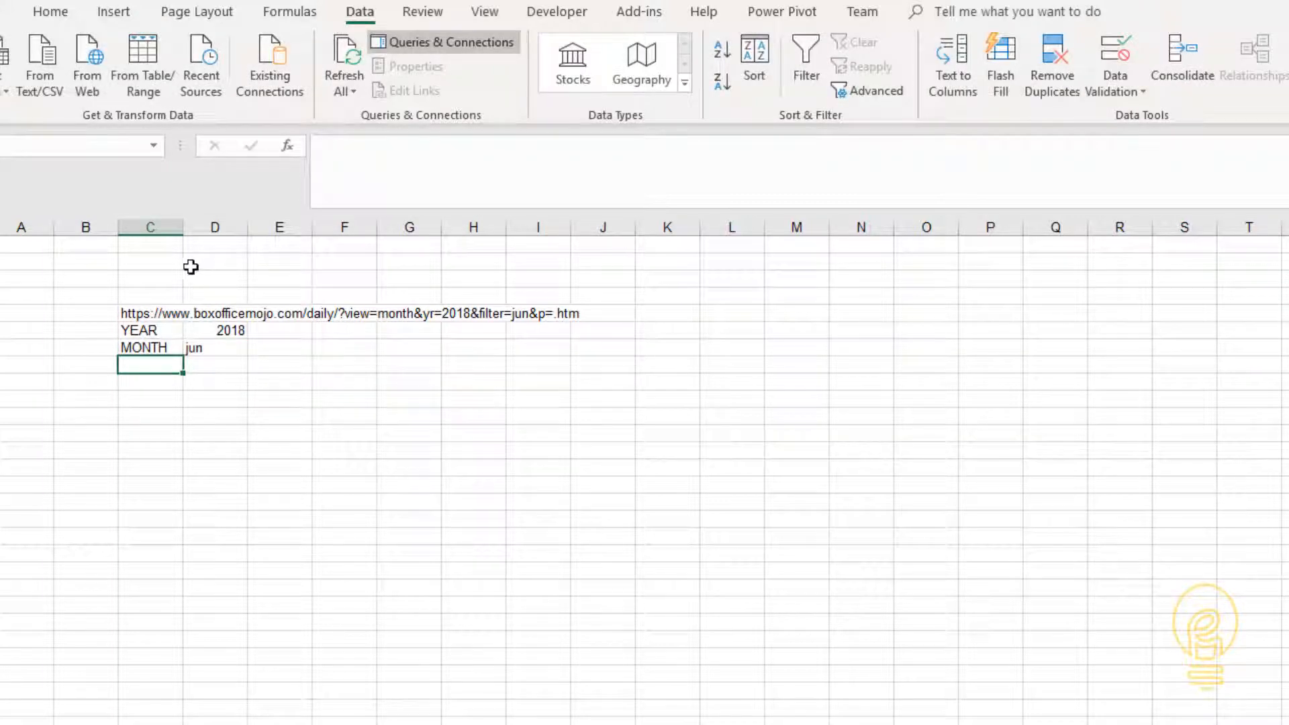
# - Copy the full Box Office Mojo address text from its cell and leave cell editing
pyautogui.click(176, 308)
pyautogui.moveTo(856, 154); pyautogui.dragTo(313, 153)
pyautogui.hotkey('ctrl', 'c')
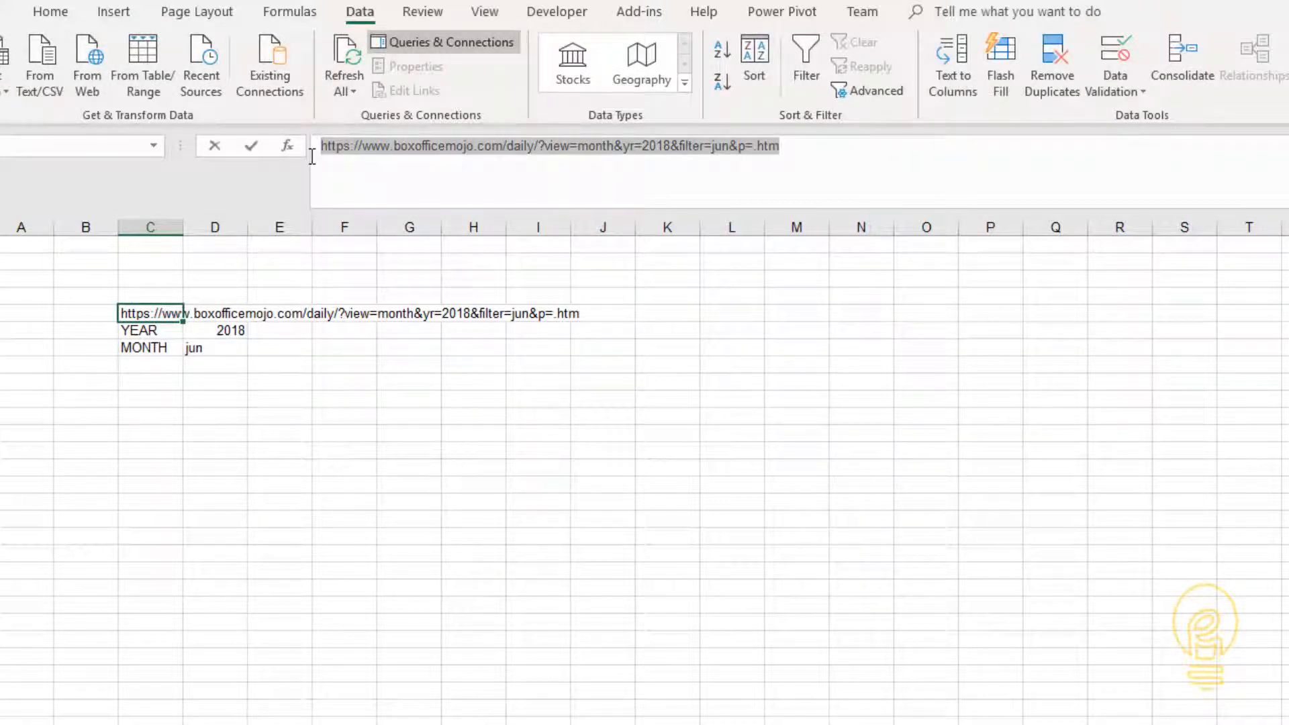
pyautogui.click(473, 349)
# - Start a web import in Advanced mode and paste the Box Office Mojo address as the first URL part
pyautogui.click(86, 82)
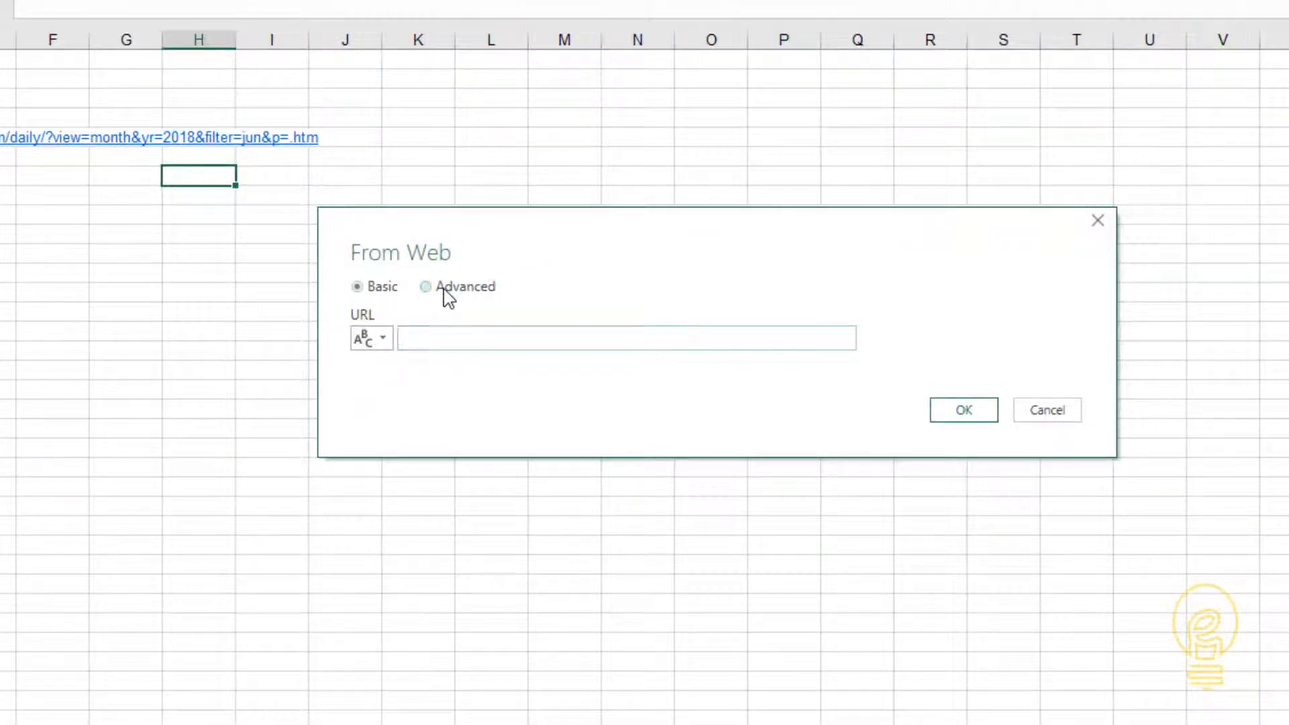
pyautogui.click(448, 295)
pyautogui.click(472, 339)
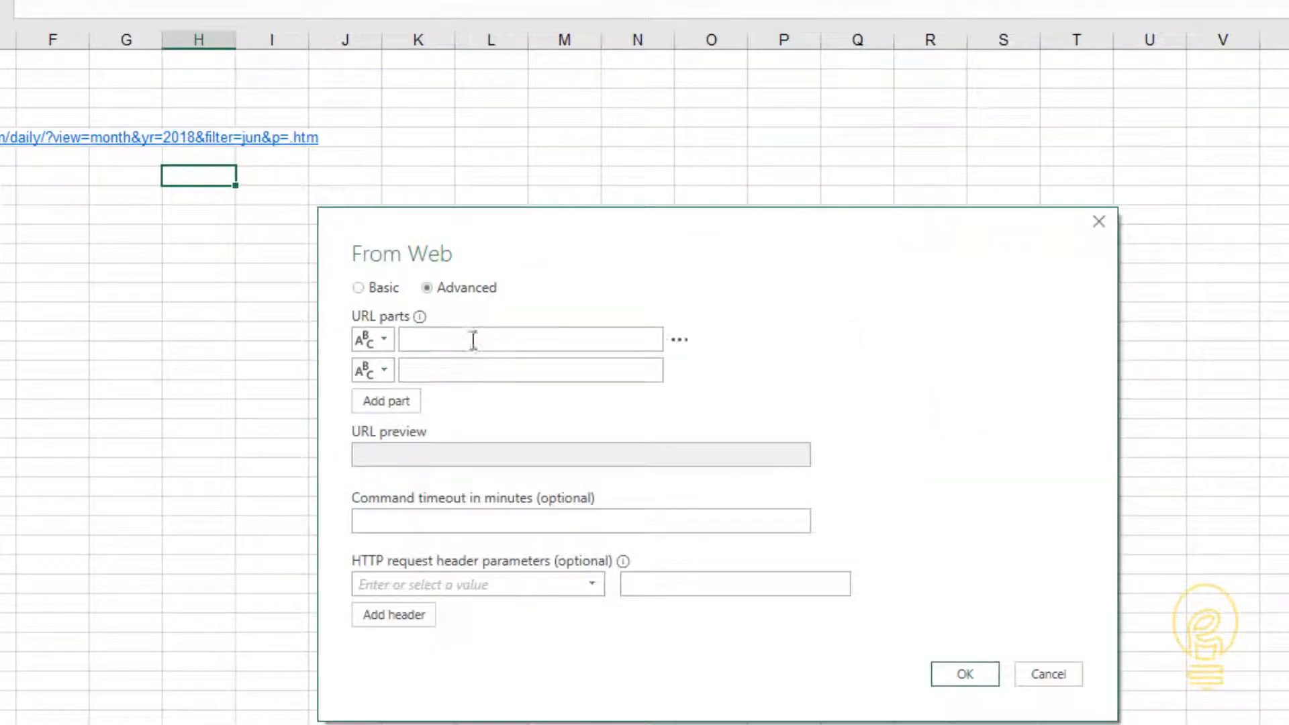
pyautogui.hotkey('ctrl', 'v')
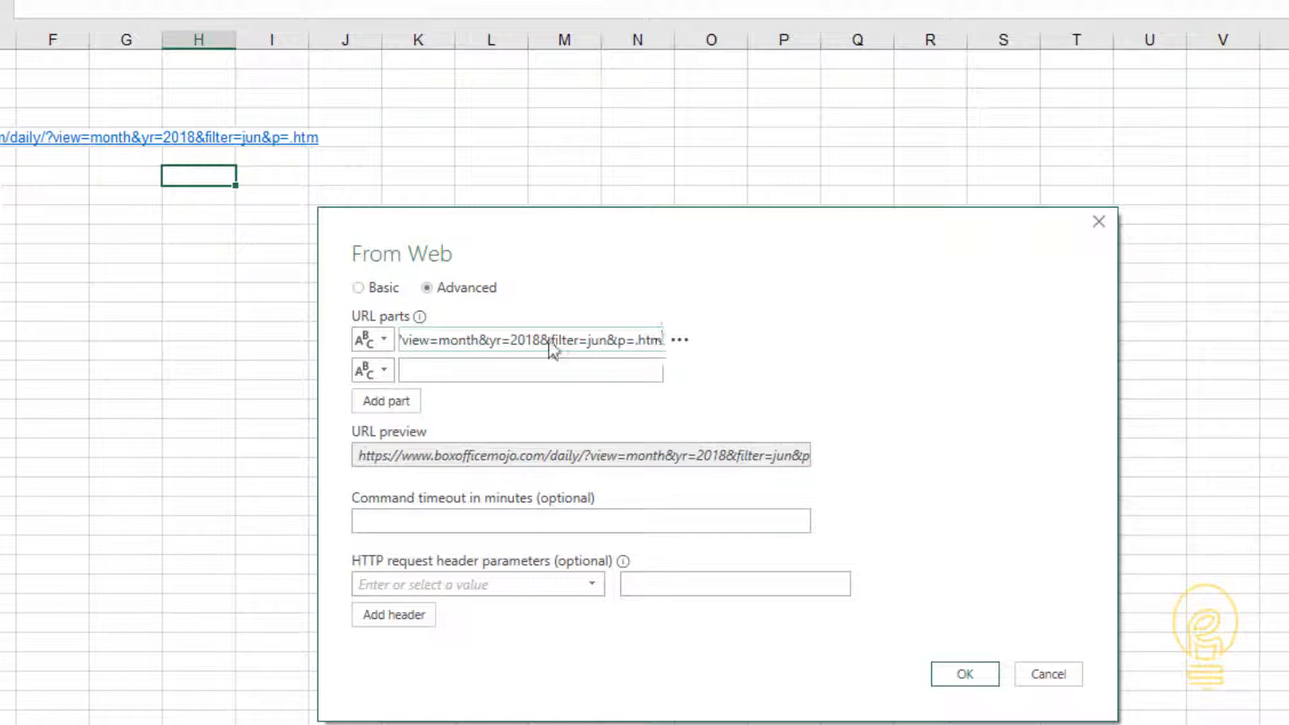
# - Move ?view=month from the first URL part into the second and add a third URL part
pyautogui.click(477, 341)
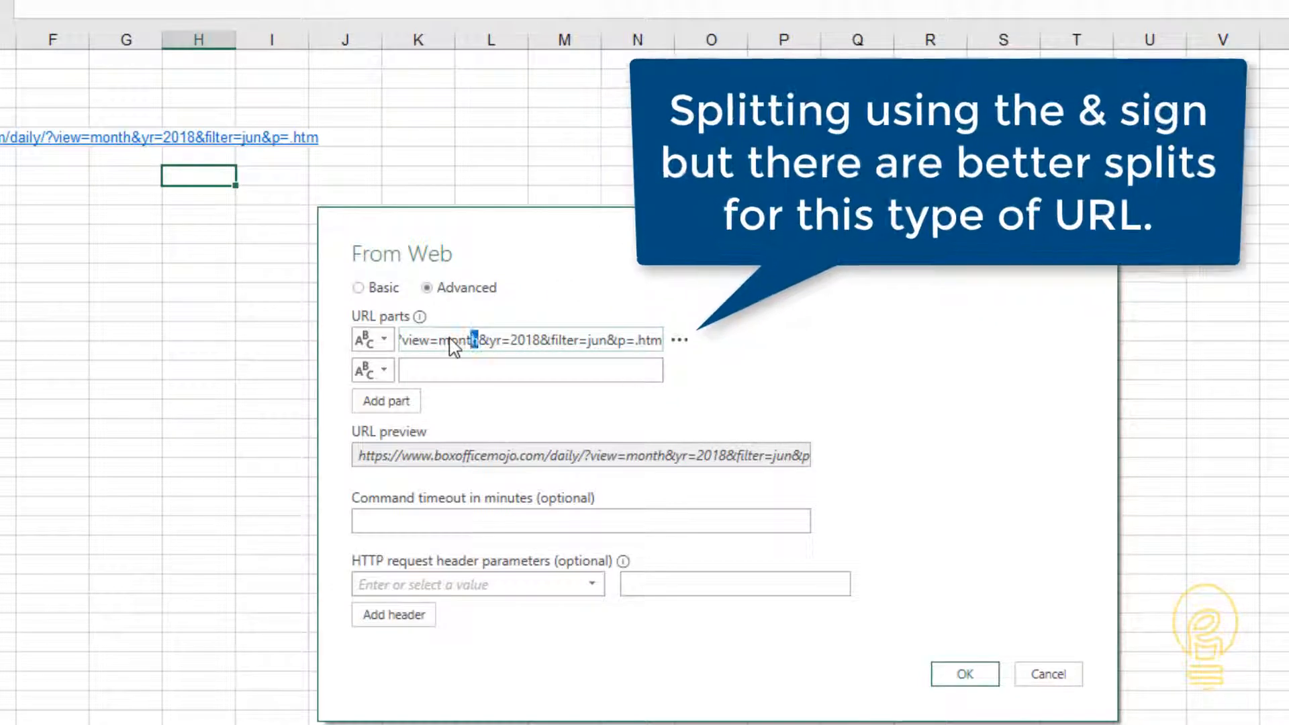
pyautogui.hotkey('ctrl', 'shift', 'Left')
pyautogui.hotkey('ctrl', 'shift', 'Left')
pyautogui.hotkey('ctrl', 'shift', 'Left')
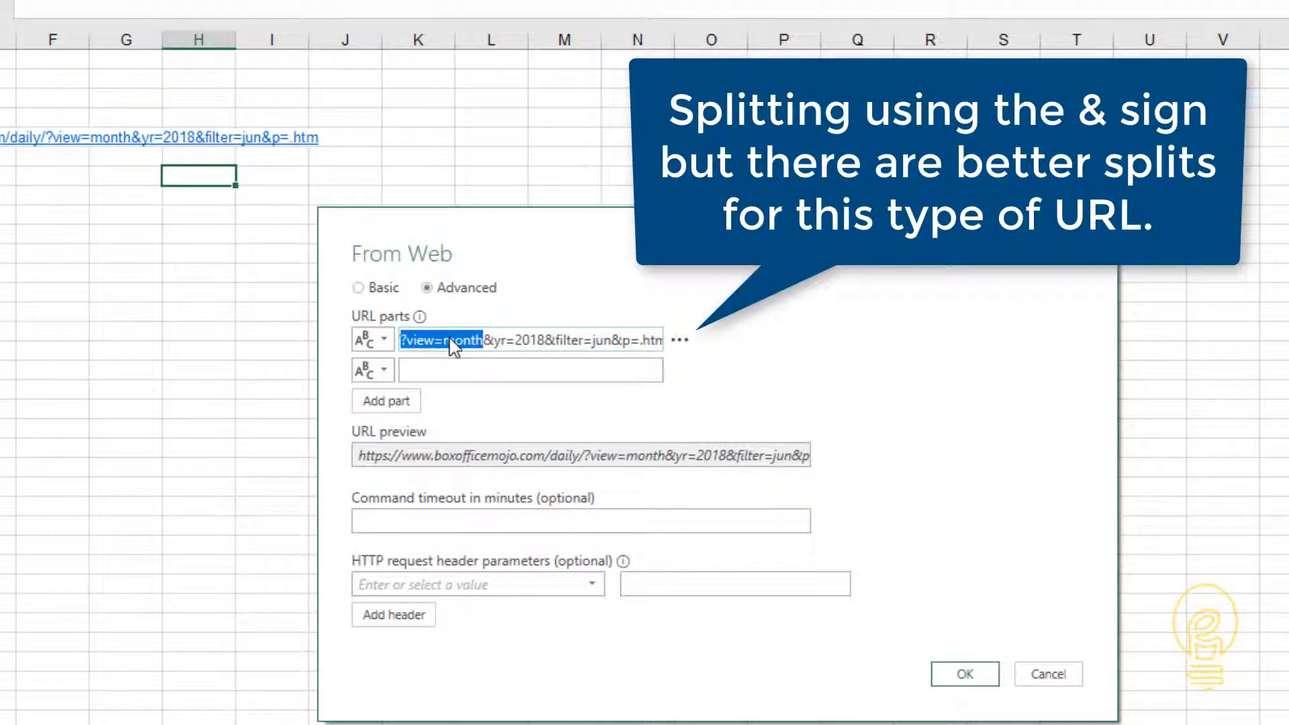
pyautogui.hotkey('ctrl', 'x')
pyautogui.click(448, 371)
pyautogui.hotkey('ctrl', 'v')
pyautogui.click(386, 401)
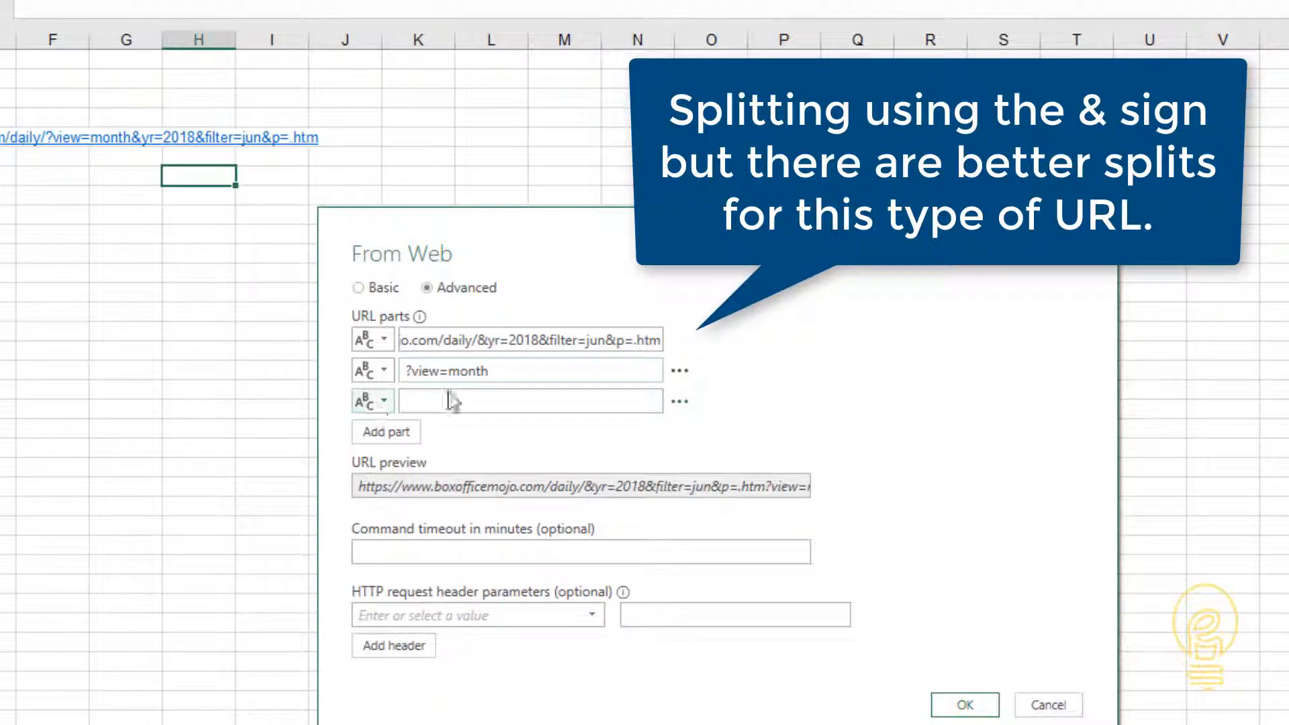
# - Move &yr=2018 out of the first URL part into the empty third part
pyautogui.keyDown('shift'); pyautogui.click(537, 346); pyautogui.keyUp('shift')
pyautogui.hotkey('ctrl', 'x')
pyautogui.click(530, 402)
pyautogui.hotkey('ctrl', 'v')
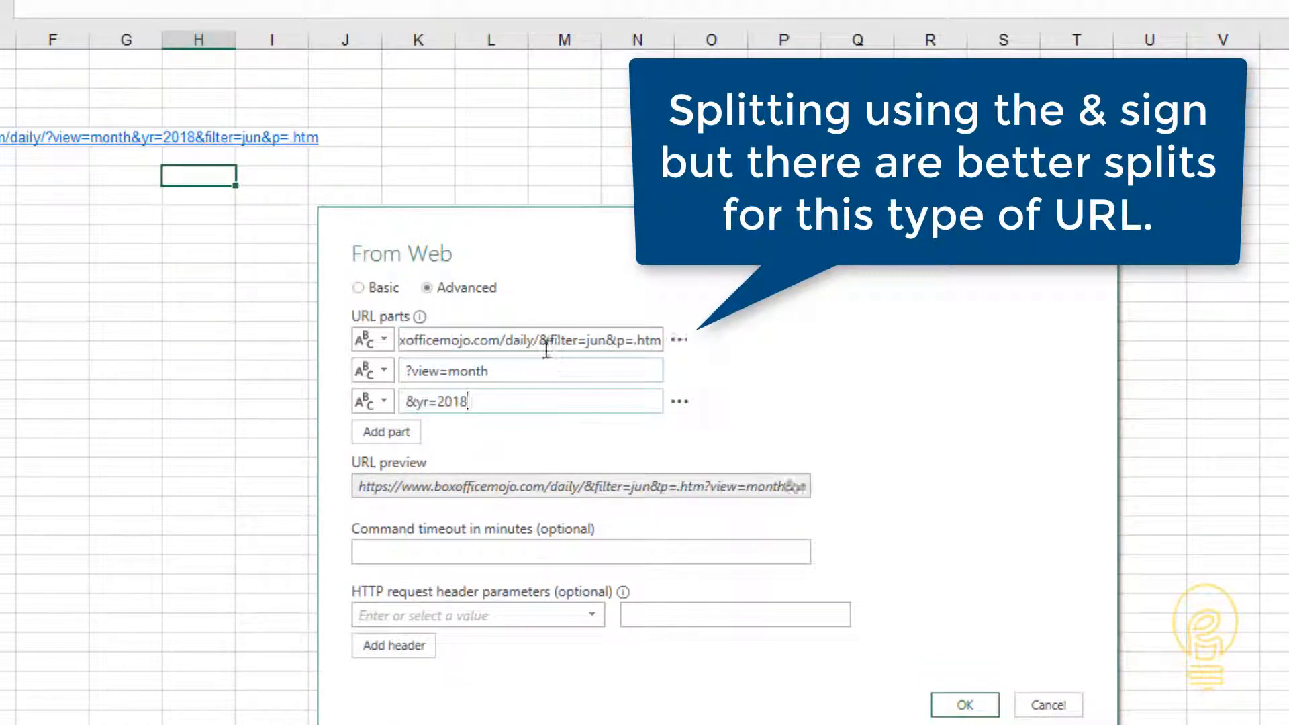
# - Move &filter=jun out of the first URL part into a new fourth part
pyautogui.click(541, 347)
pyautogui.keyDown('shift'); pyautogui.click(606, 347); pyautogui.keyUp('shift')
pyautogui.hotkey('ctrl', 'x')
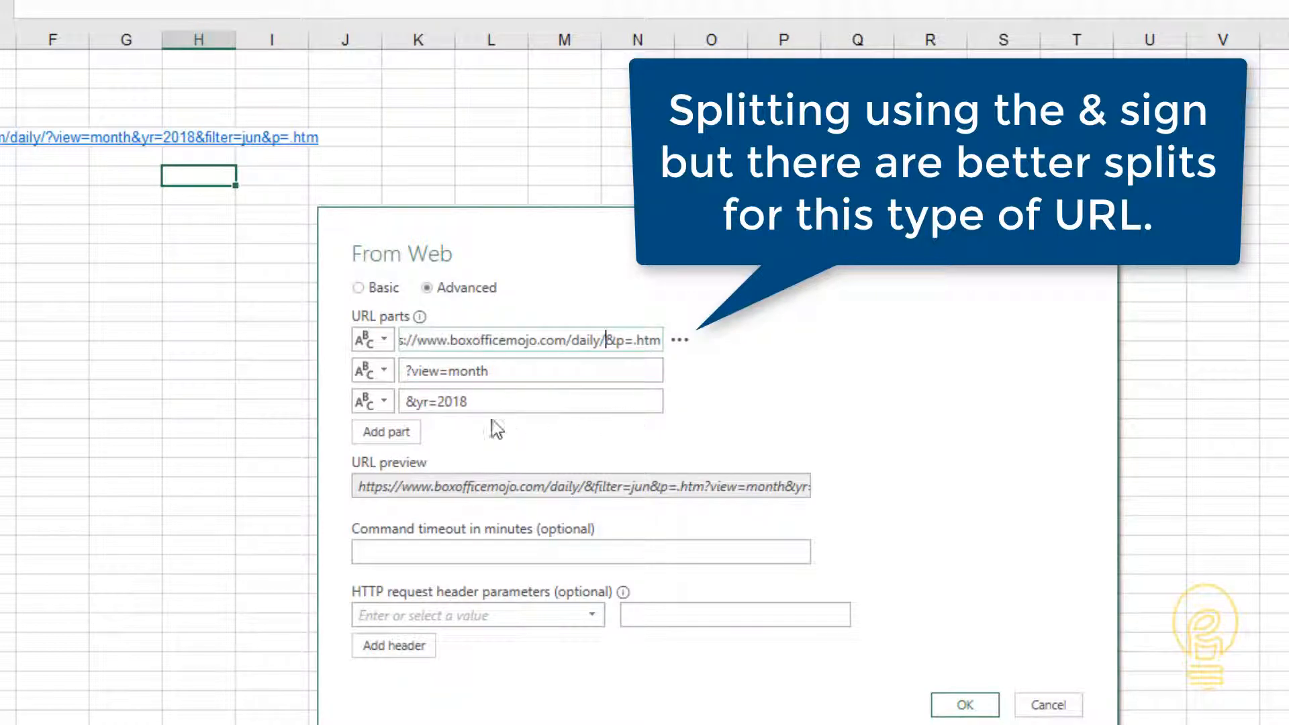
pyautogui.click(386, 431)
pyautogui.click(452, 432)
pyautogui.hotkey('ctrl', 'v')
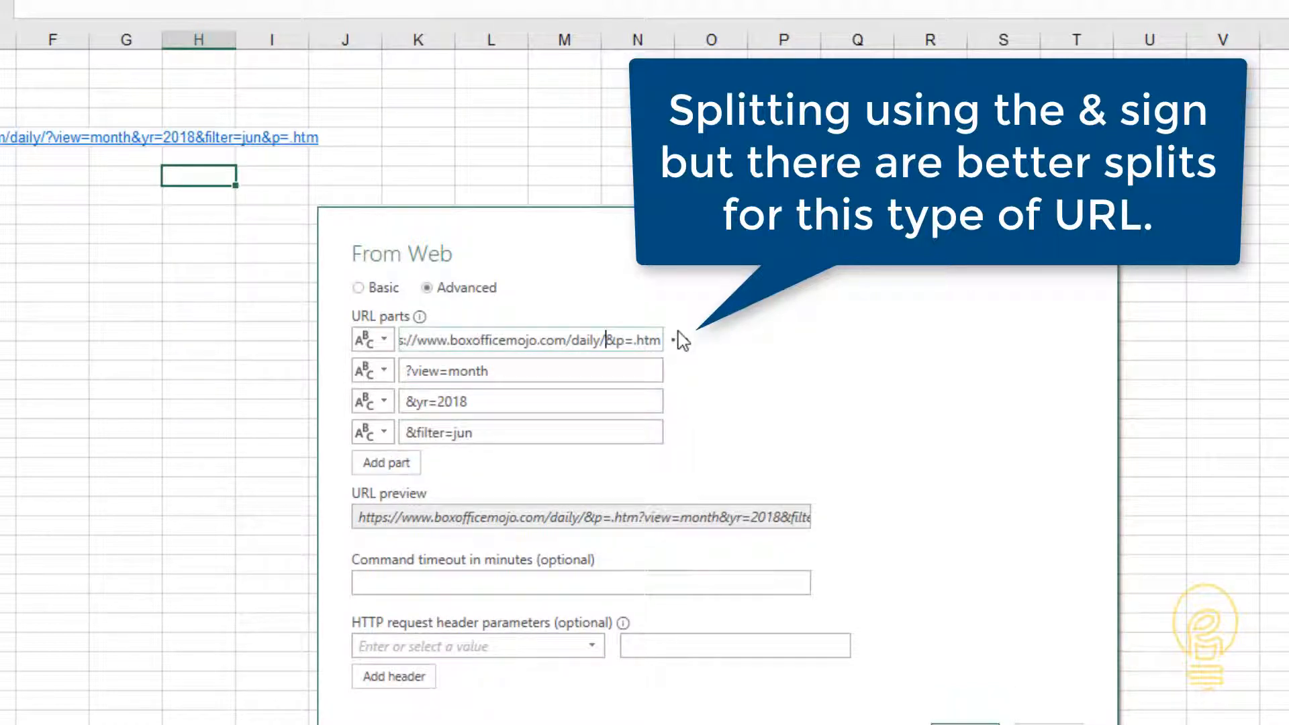
# - Move &p=.htm out of the first URL part into a new fifth part and confirm the web source
pyautogui.hotkey('shift', 'End')
pyautogui.hotkey('ctrl', 'x')
pyautogui.click(405, 463)
pyautogui.click(465, 462)
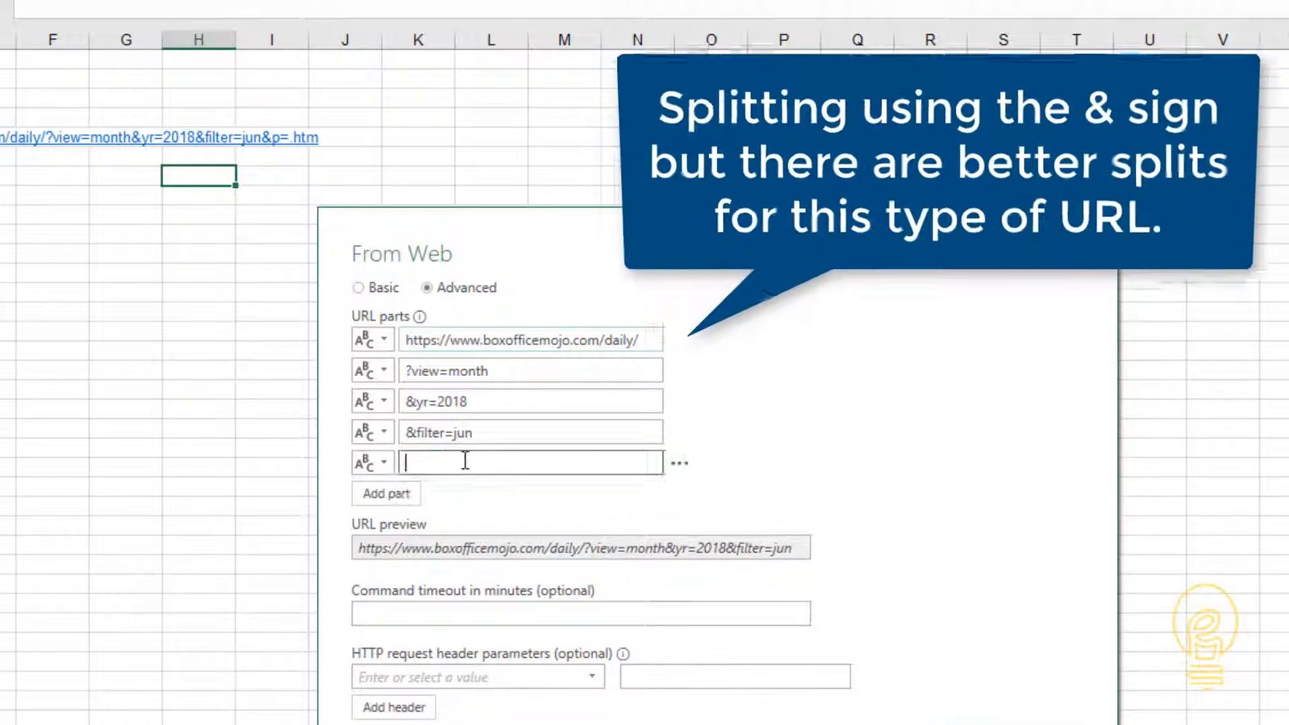
pyautogui.hotkey('ctrl', 'v')
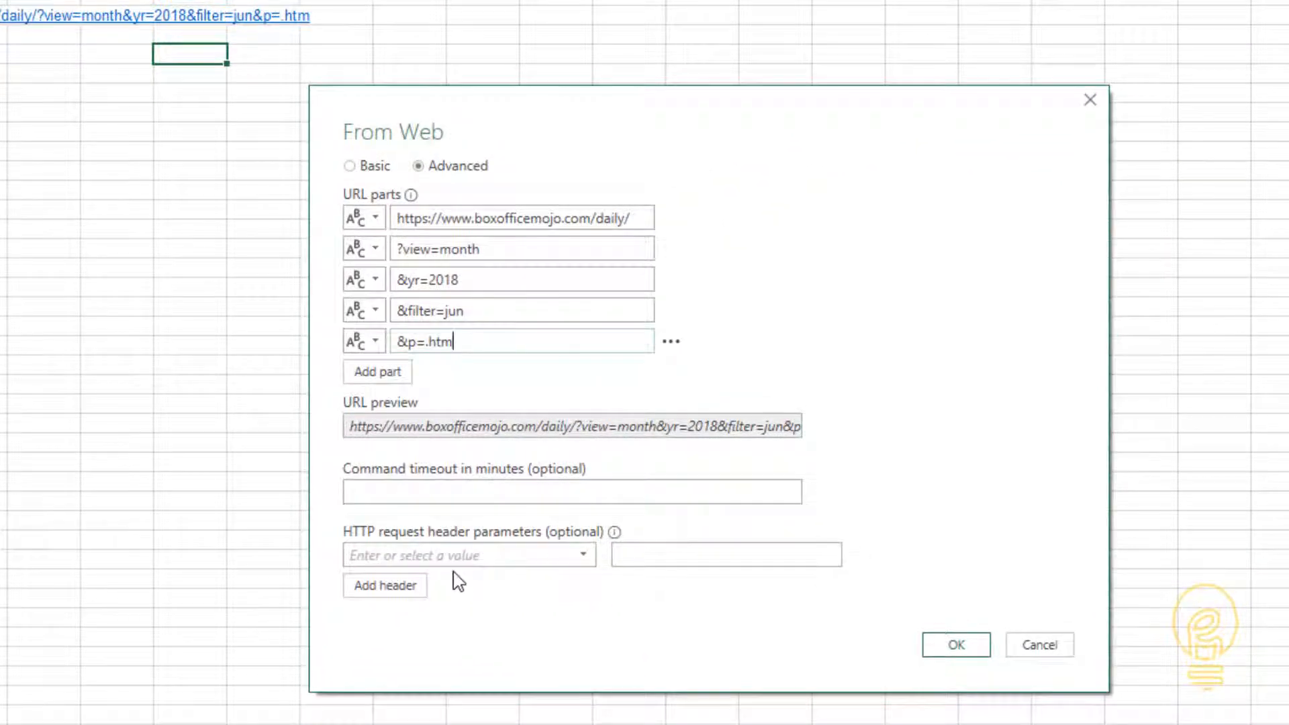
pyautogui.click(955, 646)
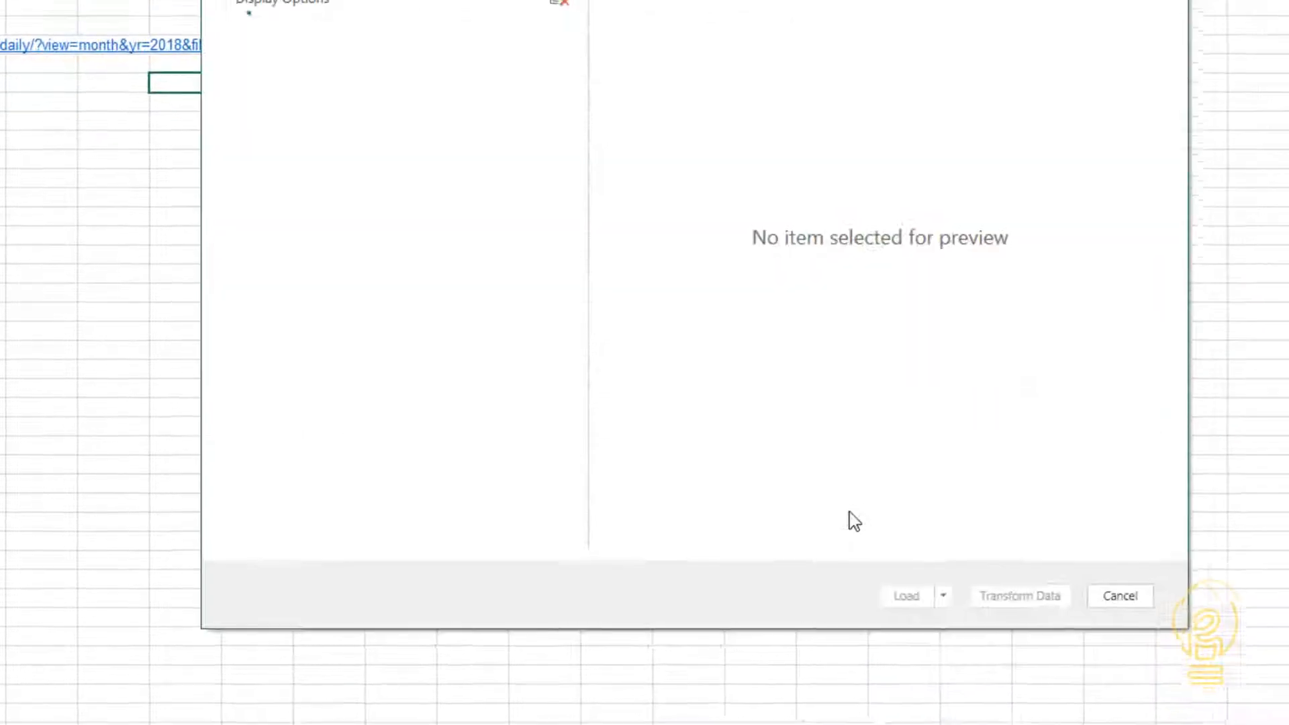
# - Preview Table 0 from the web source and open it for transforming
pyautogui.click(277, 220)
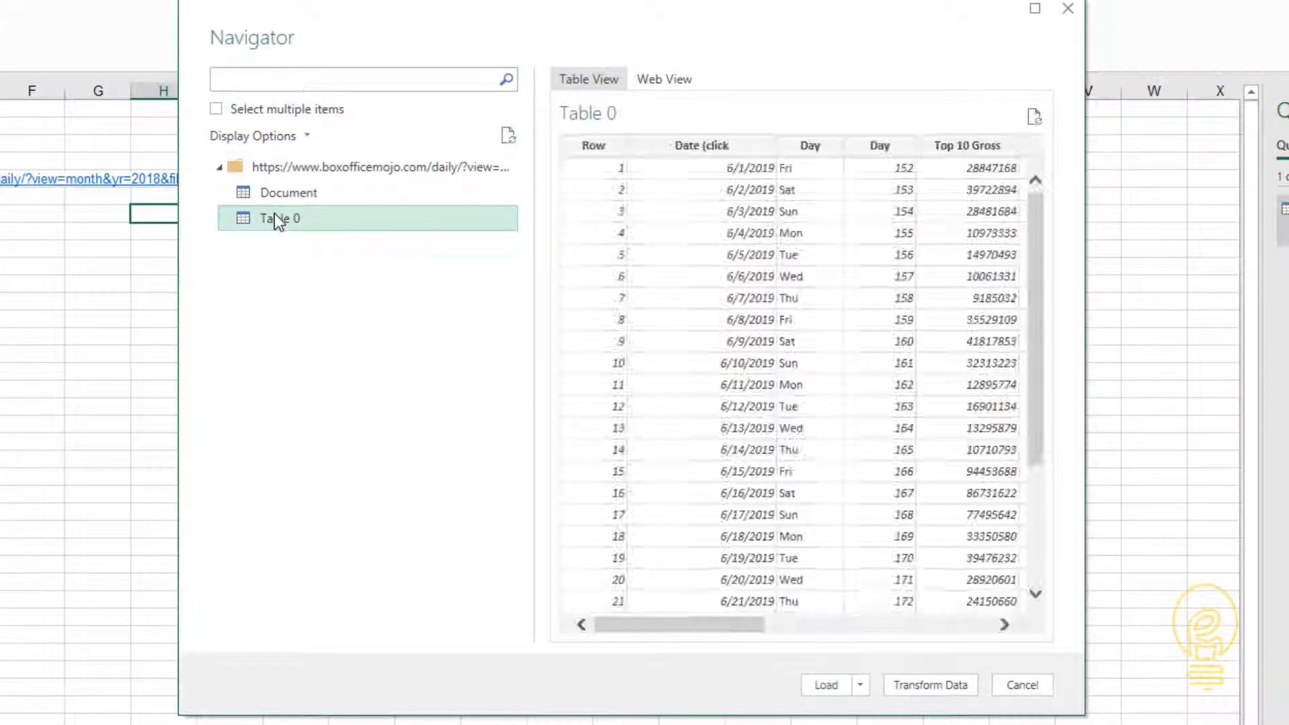
pyautogui.moveTo(713, 627); pyautogui.dragTo(628, 615)
pyautogui.click(914, 688)
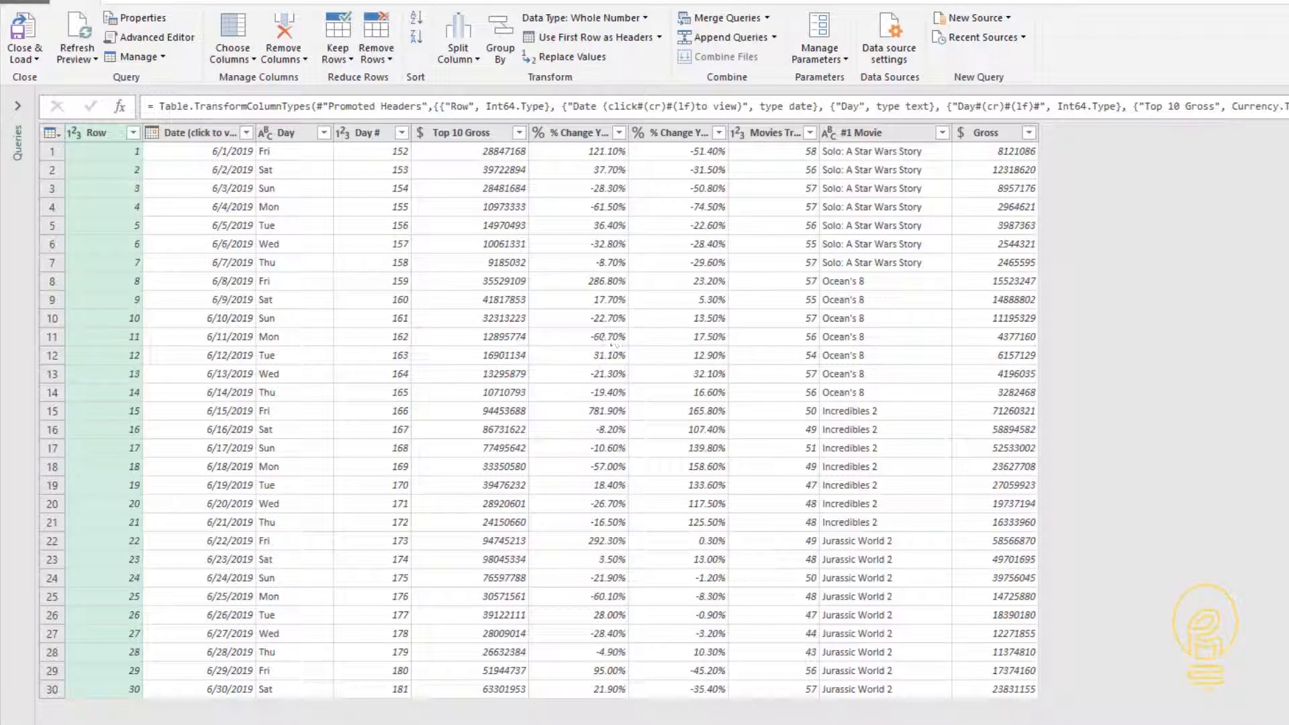
# - Examine how the URL parts are joined in the Source line of the query's M code
pyautogui.click(174, 39)
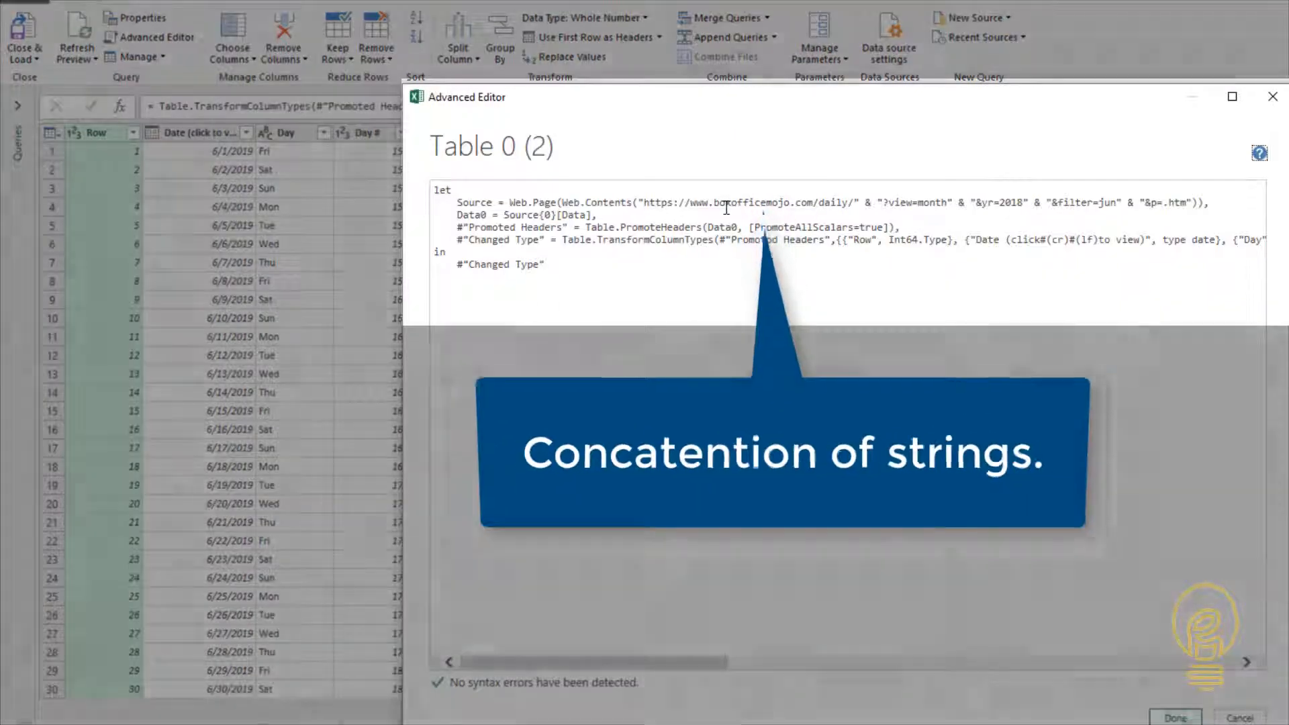
pyautogui.moveTo(714, 202); pyautogui.dragTo(1208, 202)
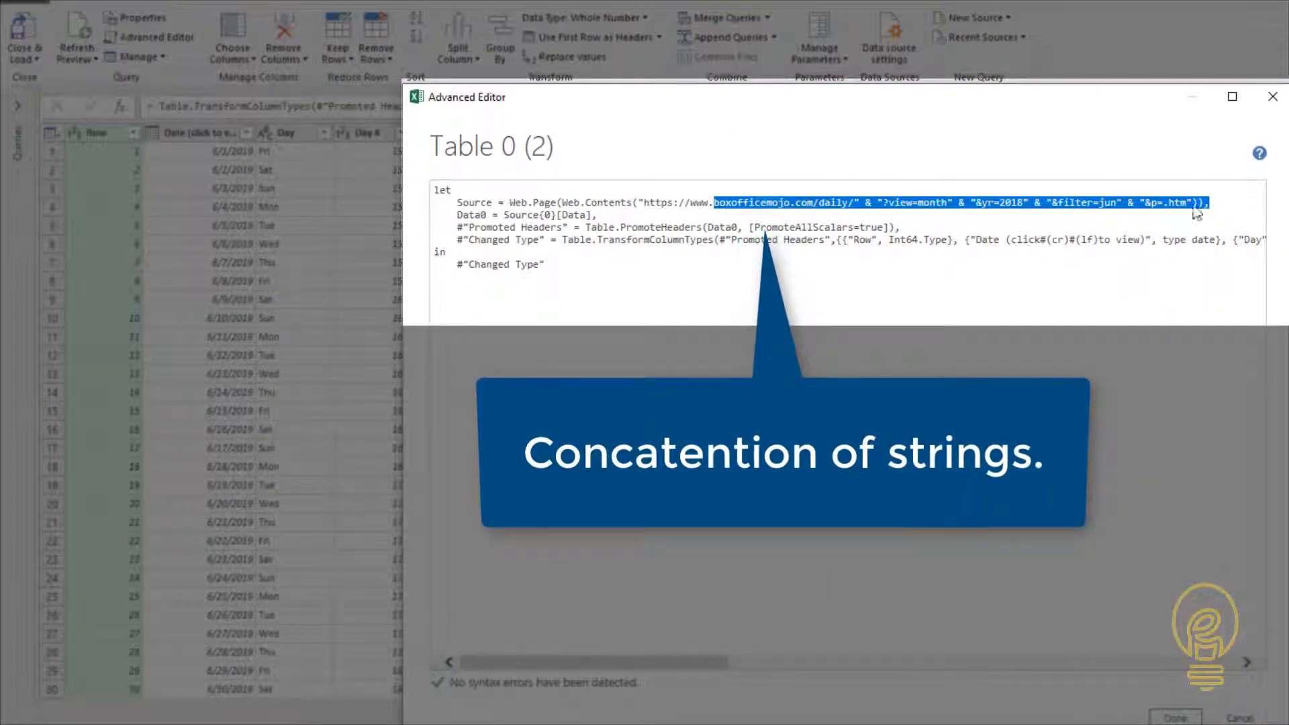
pyautogui.click(1157, 202)
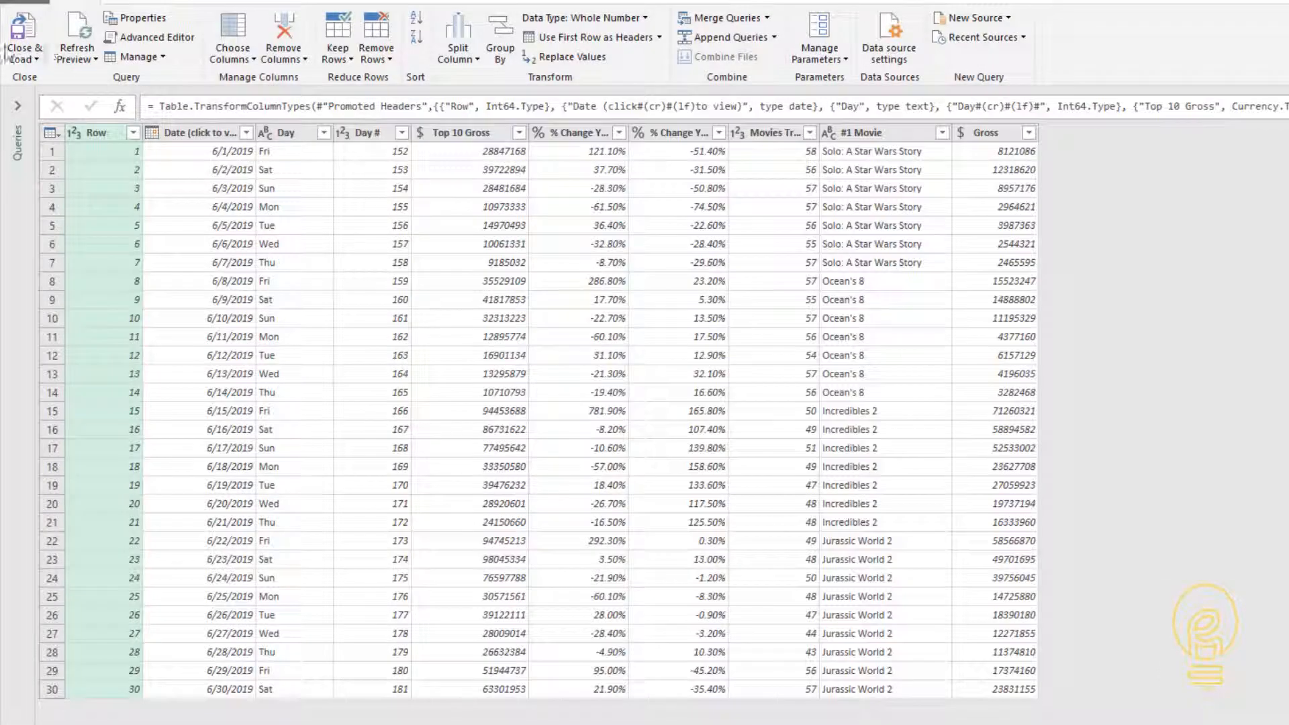
# - Close the query editor and load the query as a connection only
pyautogui.click(15, 56)
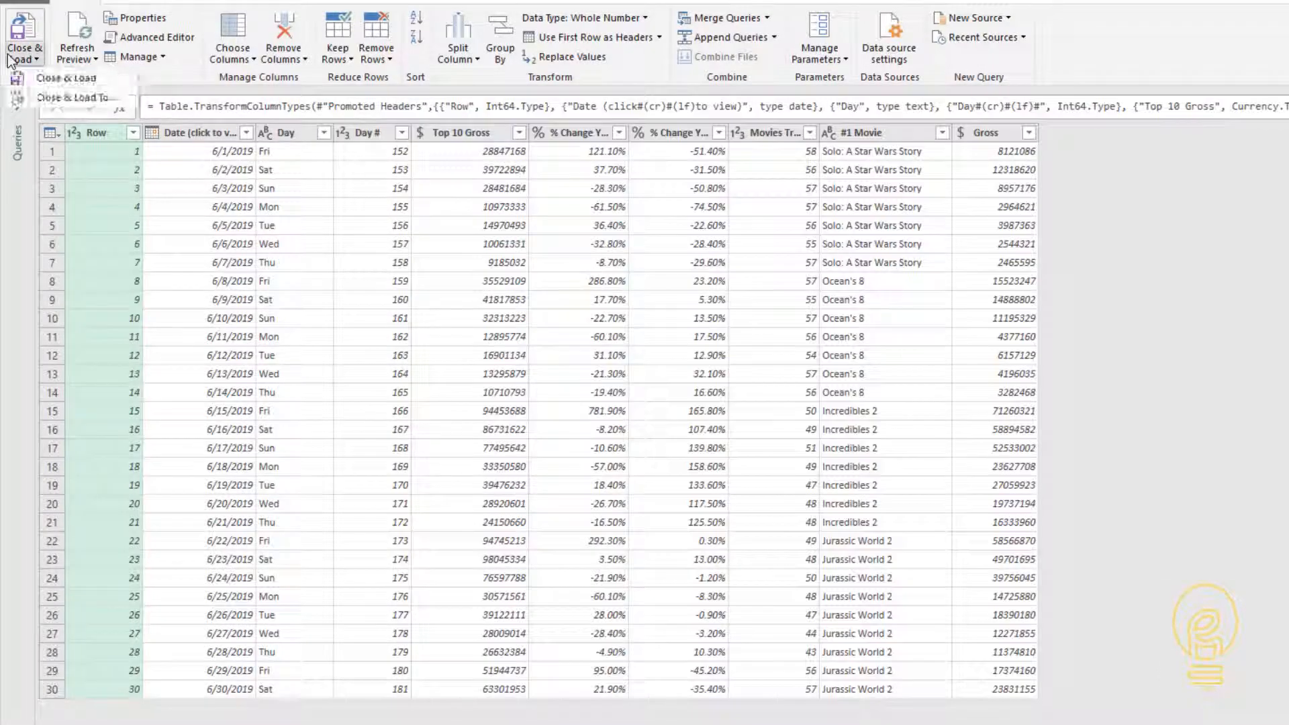
pyautogui.click(40, 86)
pyautogui.click(219, 363)
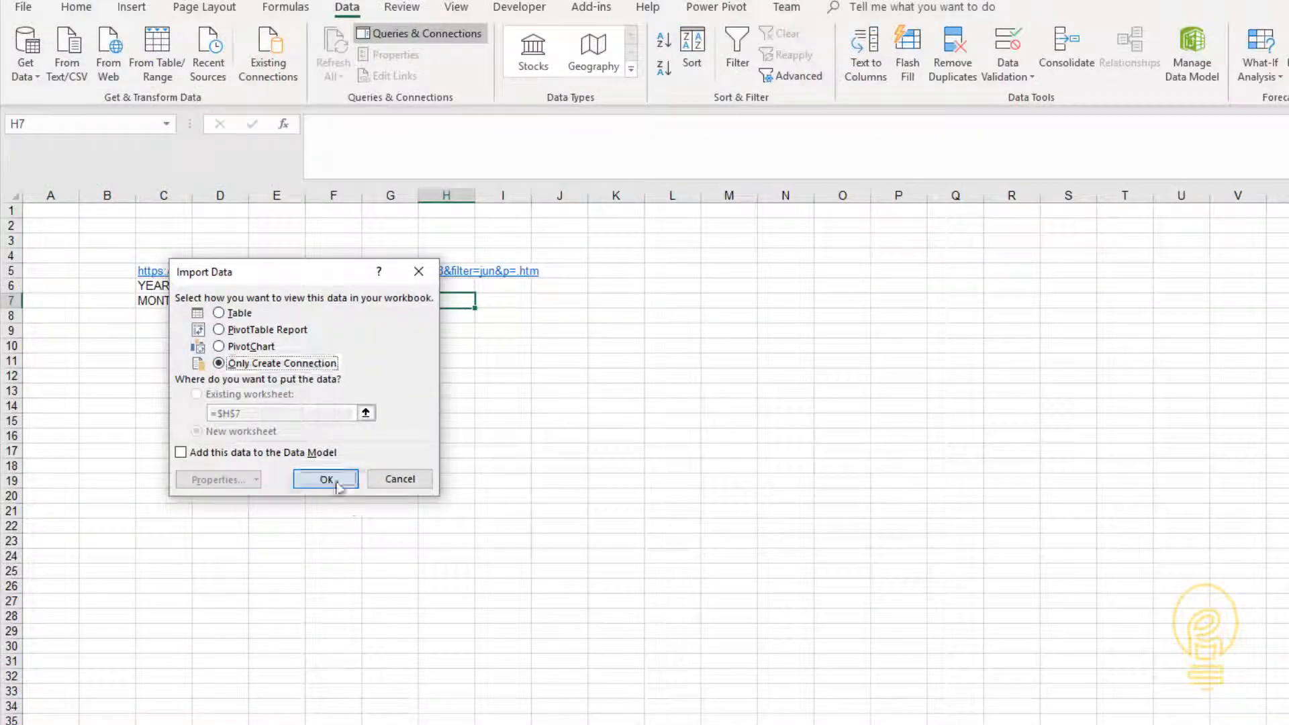
pyautogui.click(327, 478)
# - In cell E6, enter the formula ="&yr="&D6 beside the year value
pyautogui.click(274, 290)
pyautogui.write('="&')
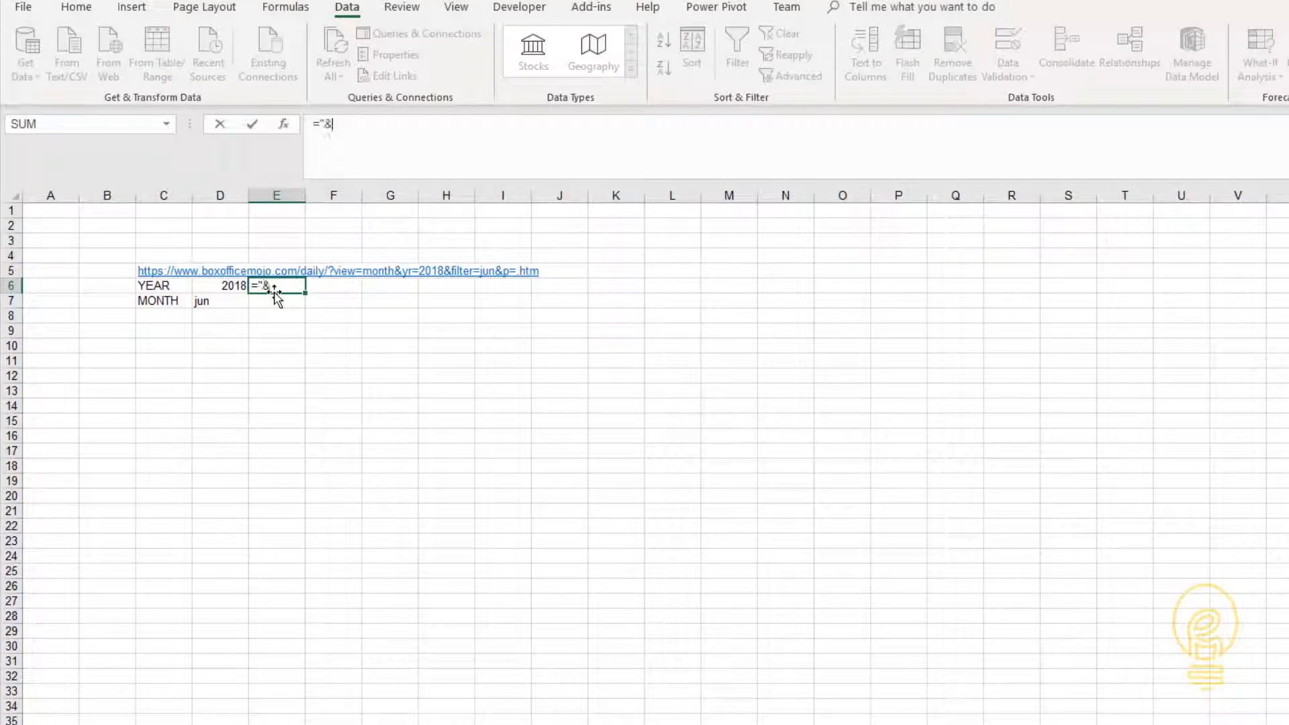
pyautogui.write('yr="&')
pyautogui.press('Left')
pyautogui.press('Left')
pyautogui.press('Right')
pyautogui.press('Return')
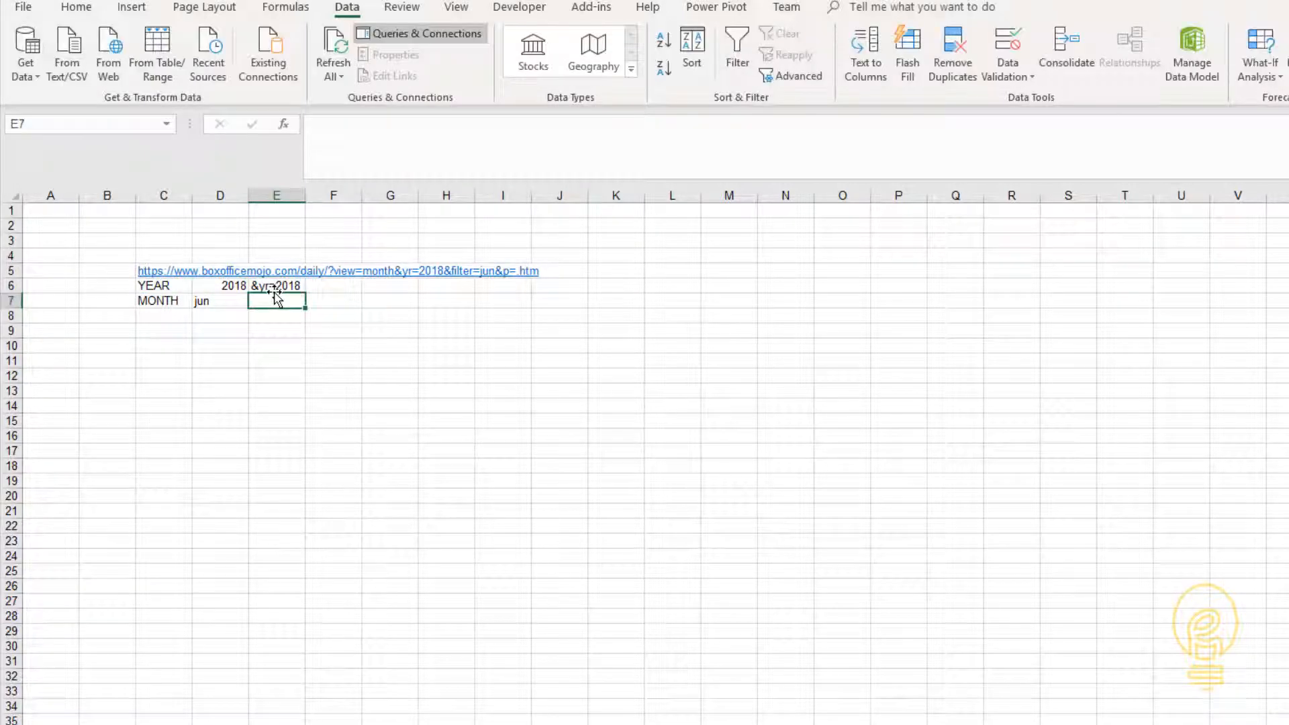
# - In cell E7, build a formula joining "&filter=" with the month value in D7
pyautogui.write('="&filter="&')
pyautogui.press('Left')
pyautogui.press('Return')
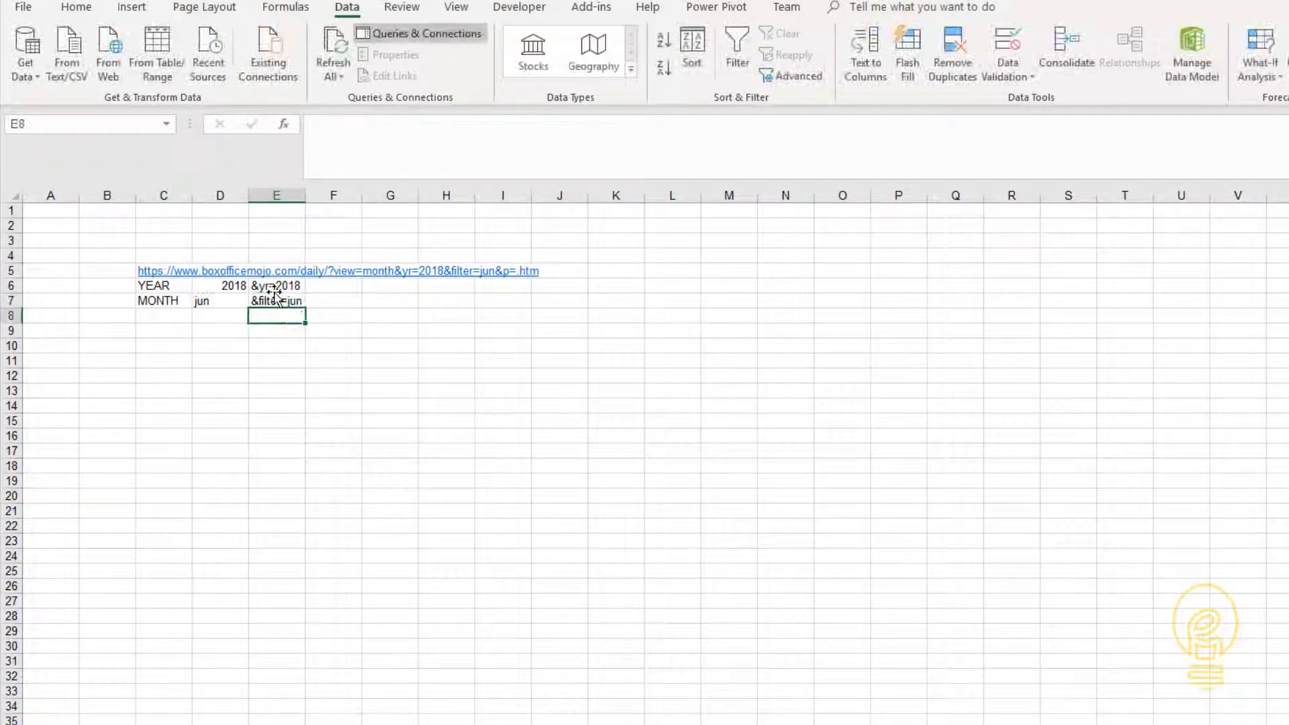
pyautogui.press('Up')
pyautogui.press('Left')
pyautogui.press('Right')
pyautogui.press('Left')
pyautogui.click(257, 351)
pyautogui.moveTo(263, 285); pyautogui.dragTo(264, 301)
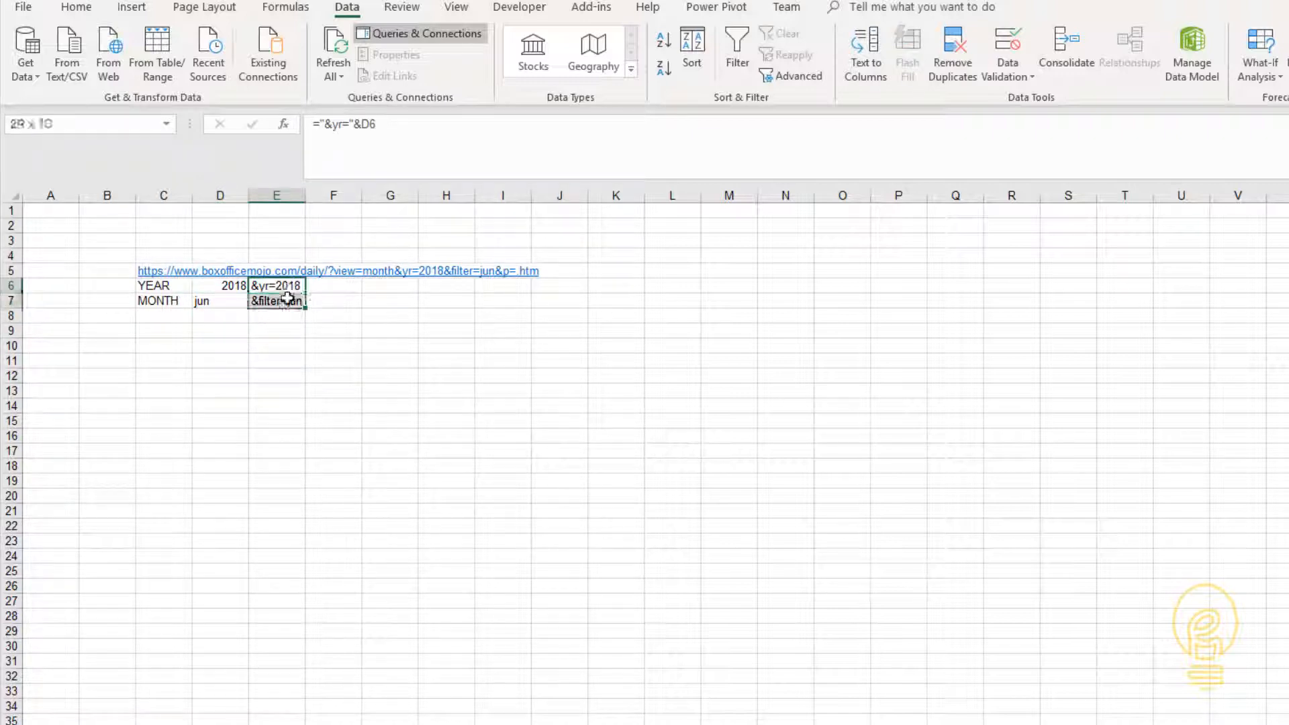
# - Clear the Box Office Mojo address from cell C5 above the YEAR label
pyautogui.click(133, 242)
pyautogui.press('Down')
pyautogui.press('Down')
pyautogui.press('Right')
pyautogui.press('Delete')
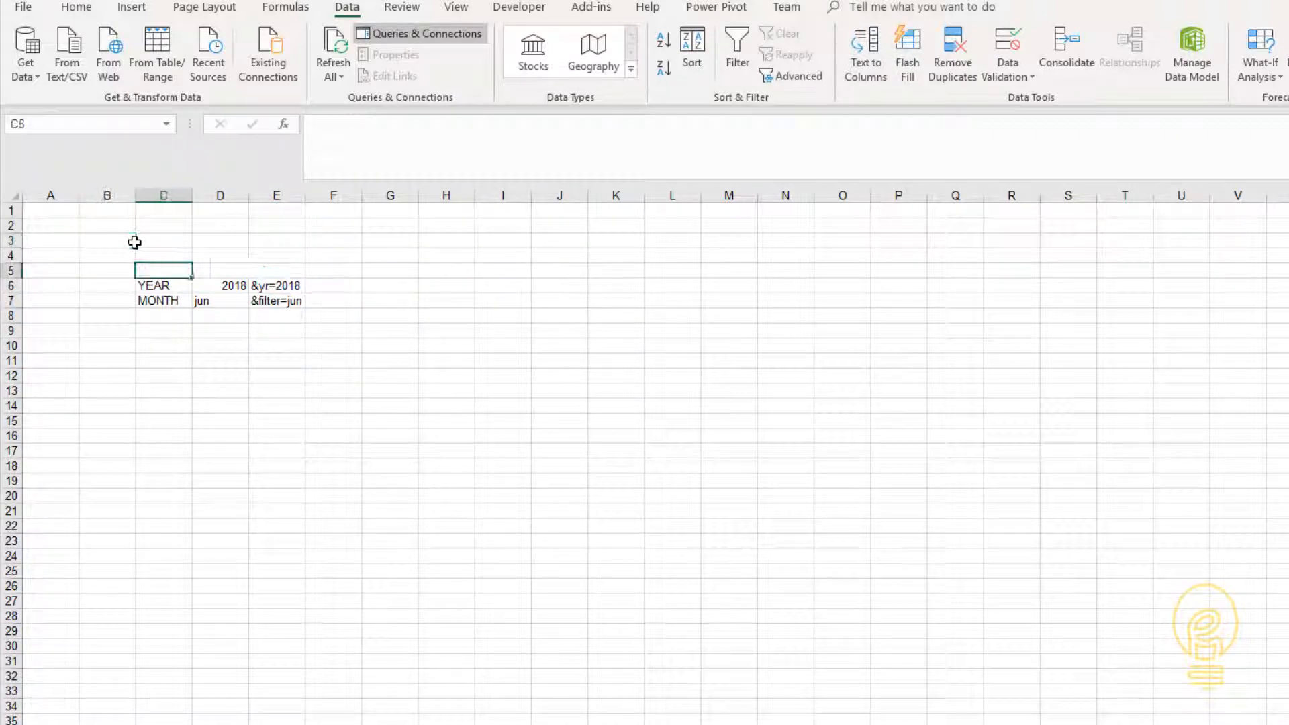
# - Enter the column headings FIELD, BASE and USE in cells C5 to E5
pyautogui.write('FIELD')
pyautogui.press('Tab')
pyautogui.write('BASE')
pyautogui.press('Tab')
pyautogui.write('USE')
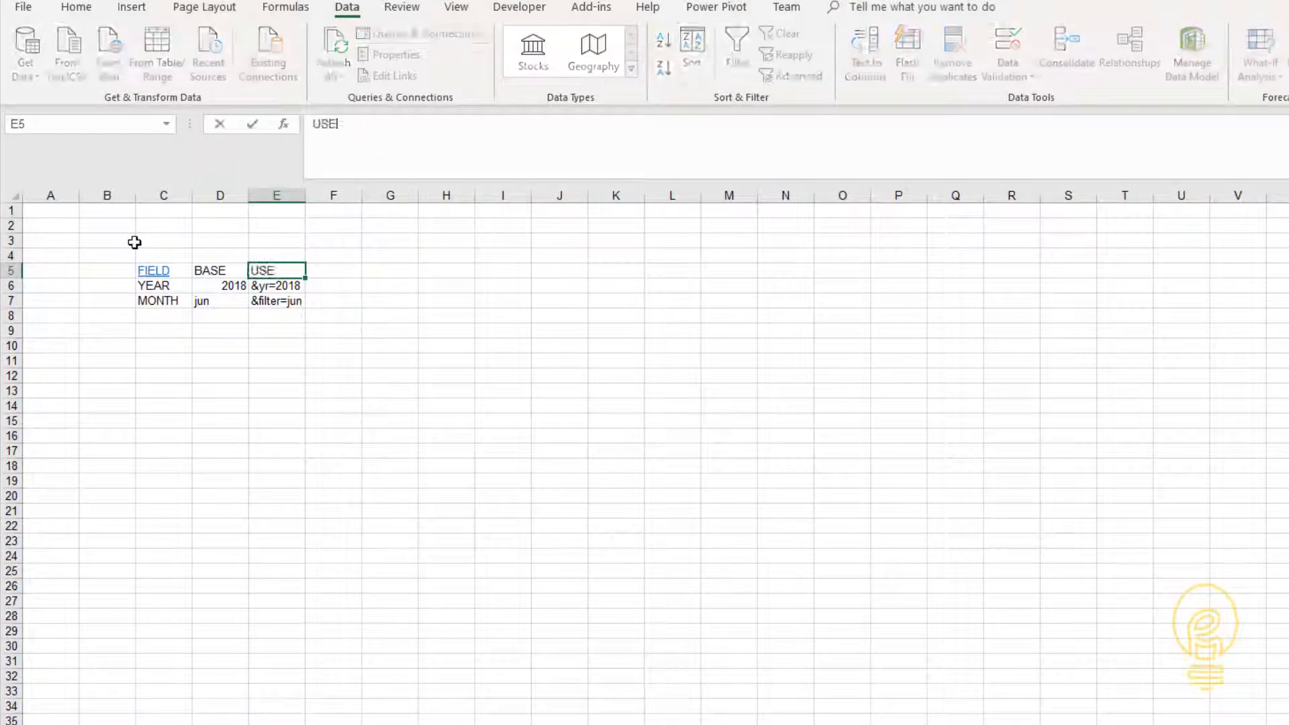
pyautogui.press('Return')
# - Convert the range C5:E7 into a table, using its first row as headers
pyautogui.press('Up')
pyautogui.hotkey('ctrl', 'shift', 'Right')
pyautogui.hotkey('ctrl', 'shift', 'Down')
pyautogui.click(131, 8)
pyautogui.click(157, 61)
pyautogui.press('Return')
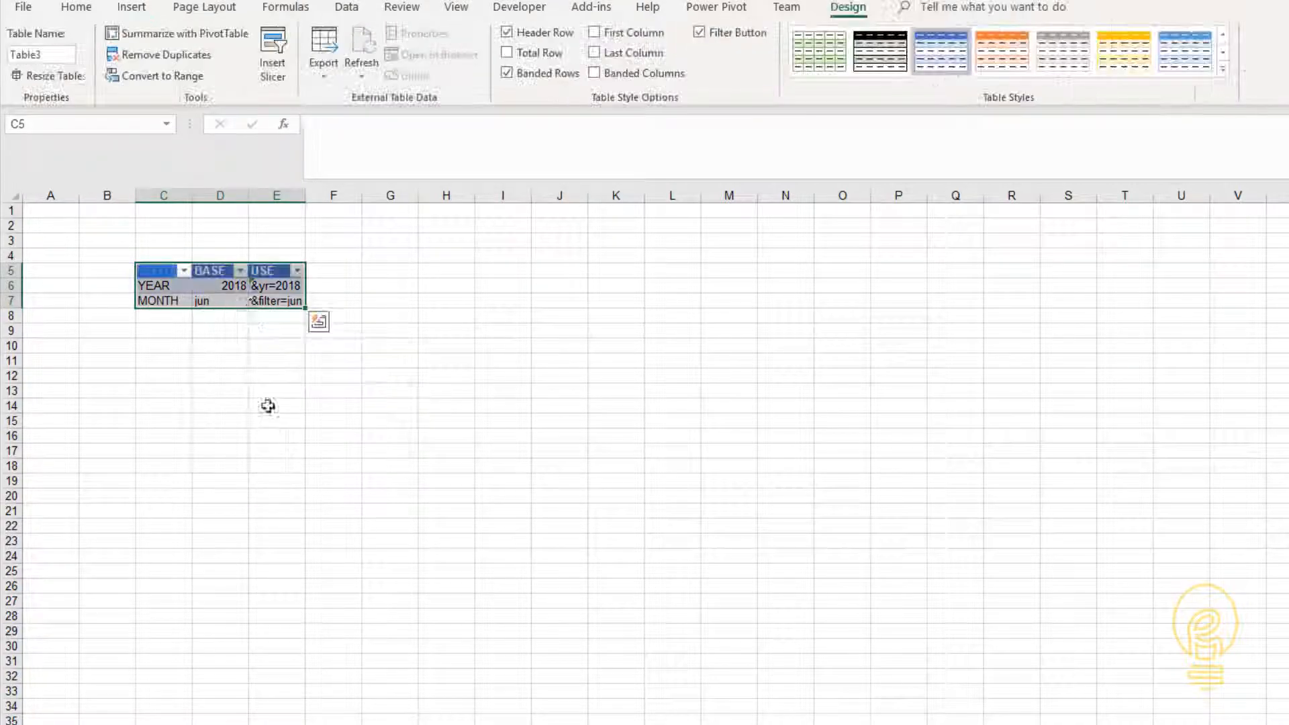
# - Load the new FIELD, BASE and USE table into the Power Query editor and expand the list of queries
pyautogui.click(220, 285)
pyautogui.click(346, 7)
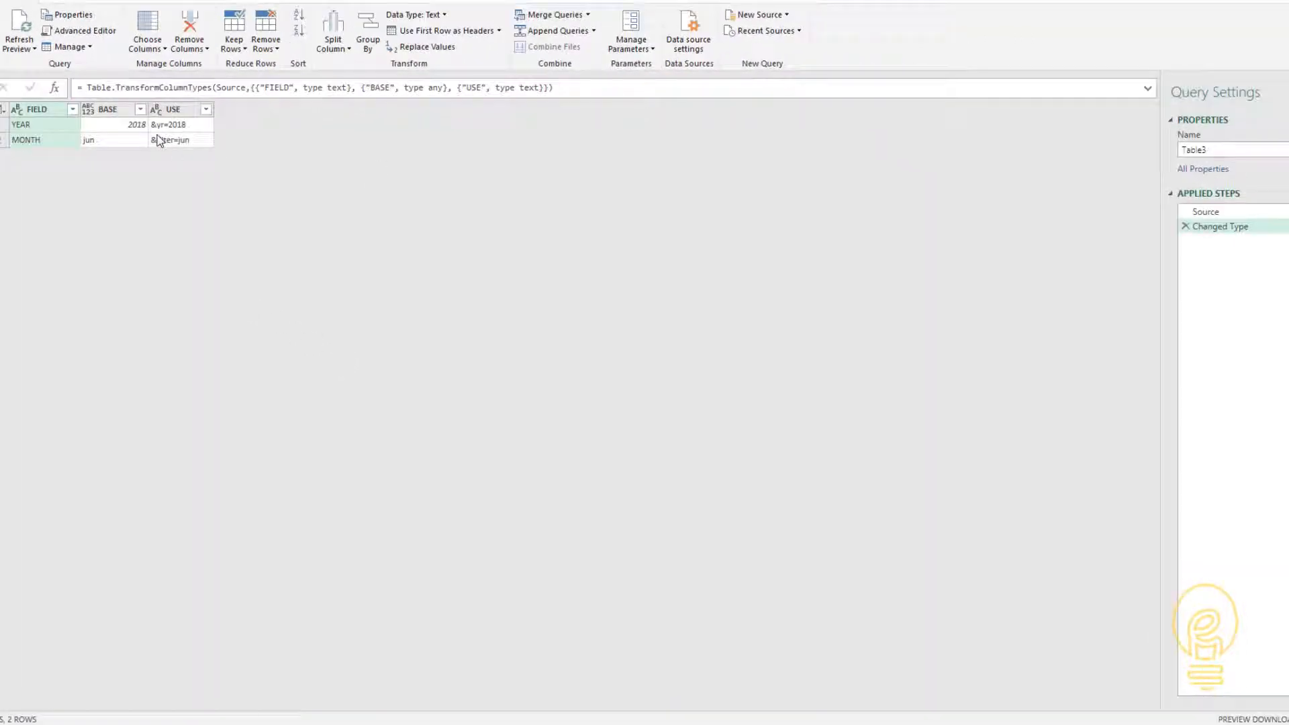
pyautogui.click(3, 88)
# - Rename the query Table 0 (2) as MovieData and show its Source step
pyautogui.click(19, 122)
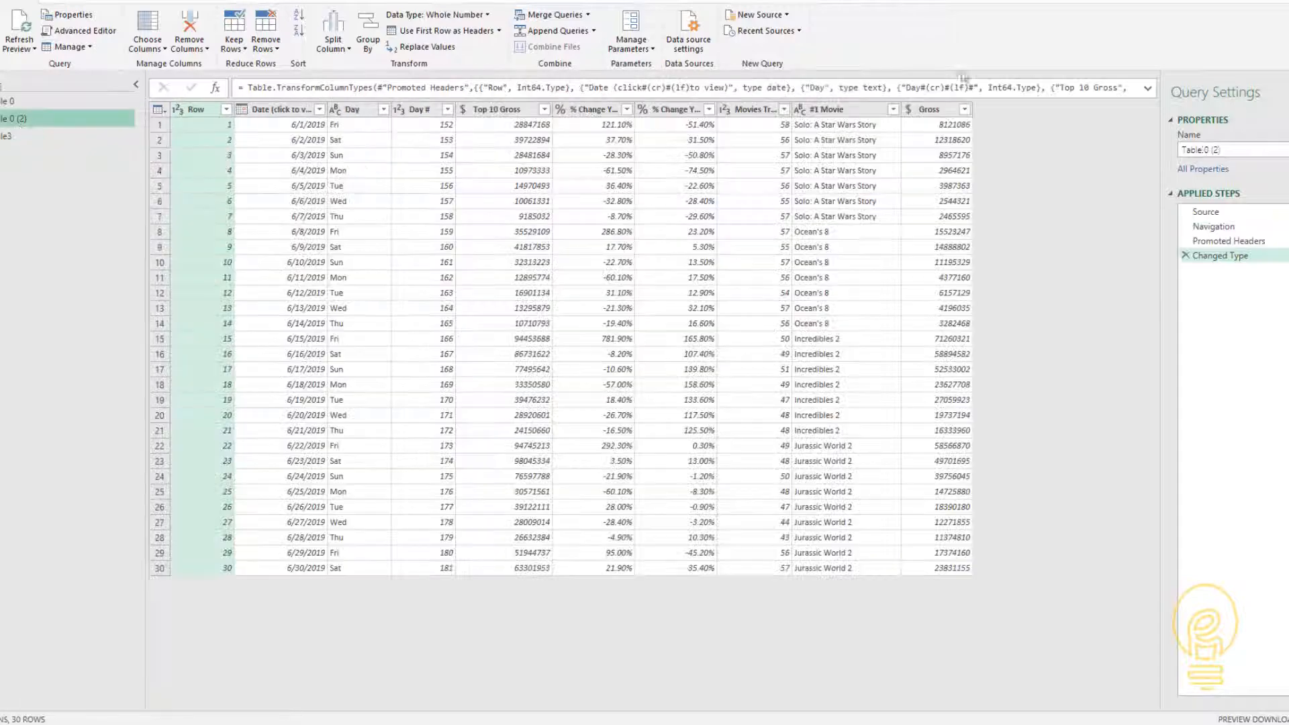
pyautogui.moveTo(1242, 148); pyautogui.dragTo(1193, 135)
pyautogui.write('MovieData')
pyautogui.press('Return')
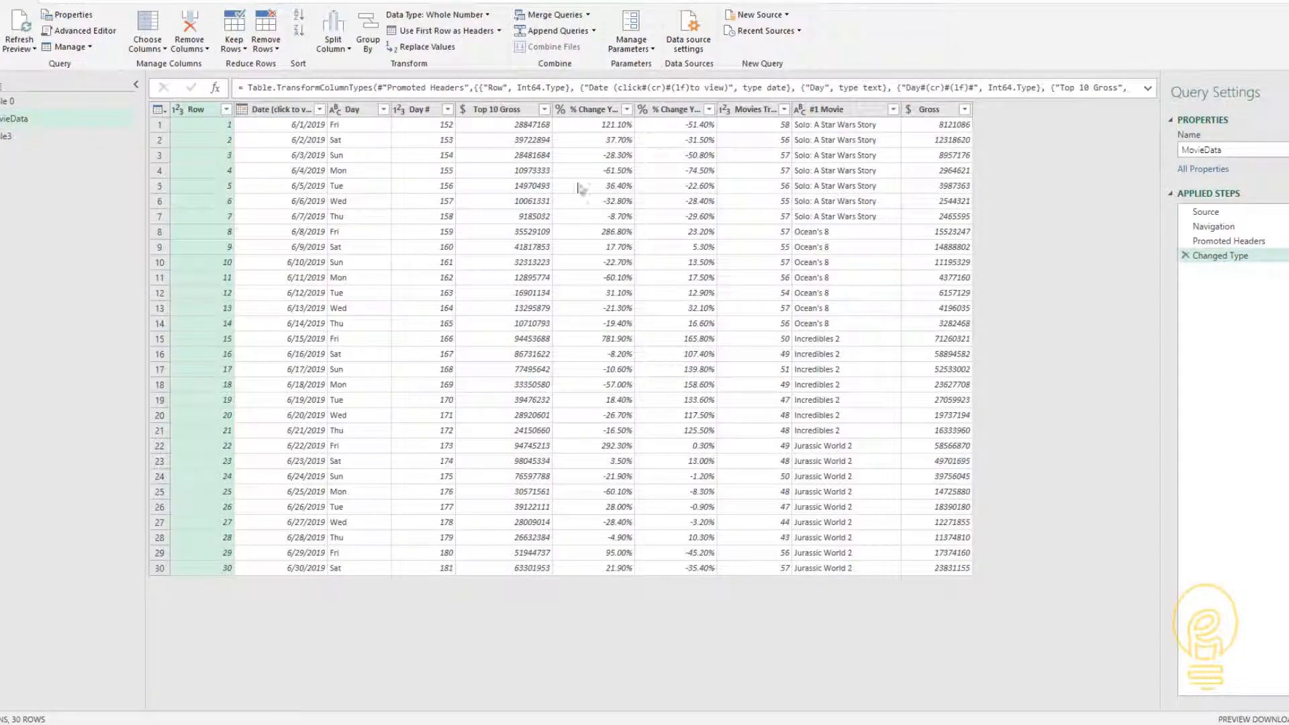
pyautogui.click(1246, 215)
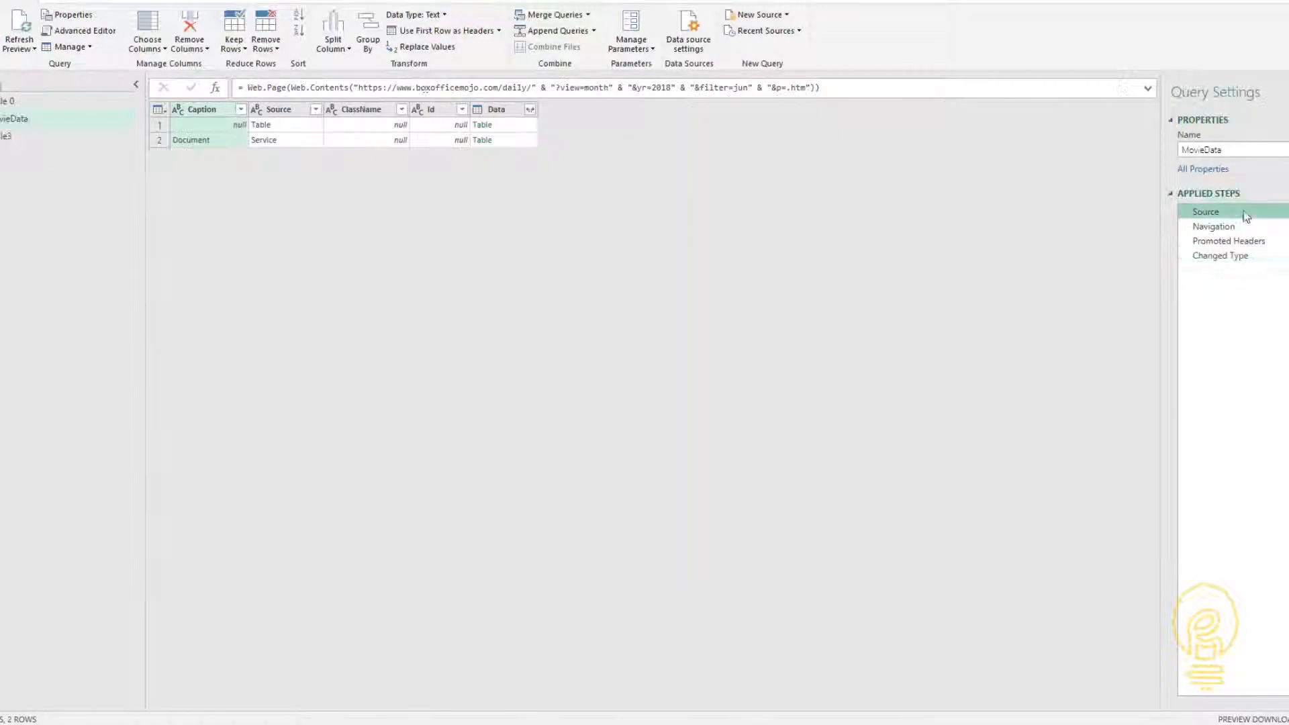
# - Rename the query Table3 as Inputs
pyautogui.click(40, 136)
pyautogui.moveTo(1236, 150); pyautogui.dragTo(1152, 153)
pyautogui.write('Inputs')
pyautogui.press('Return')
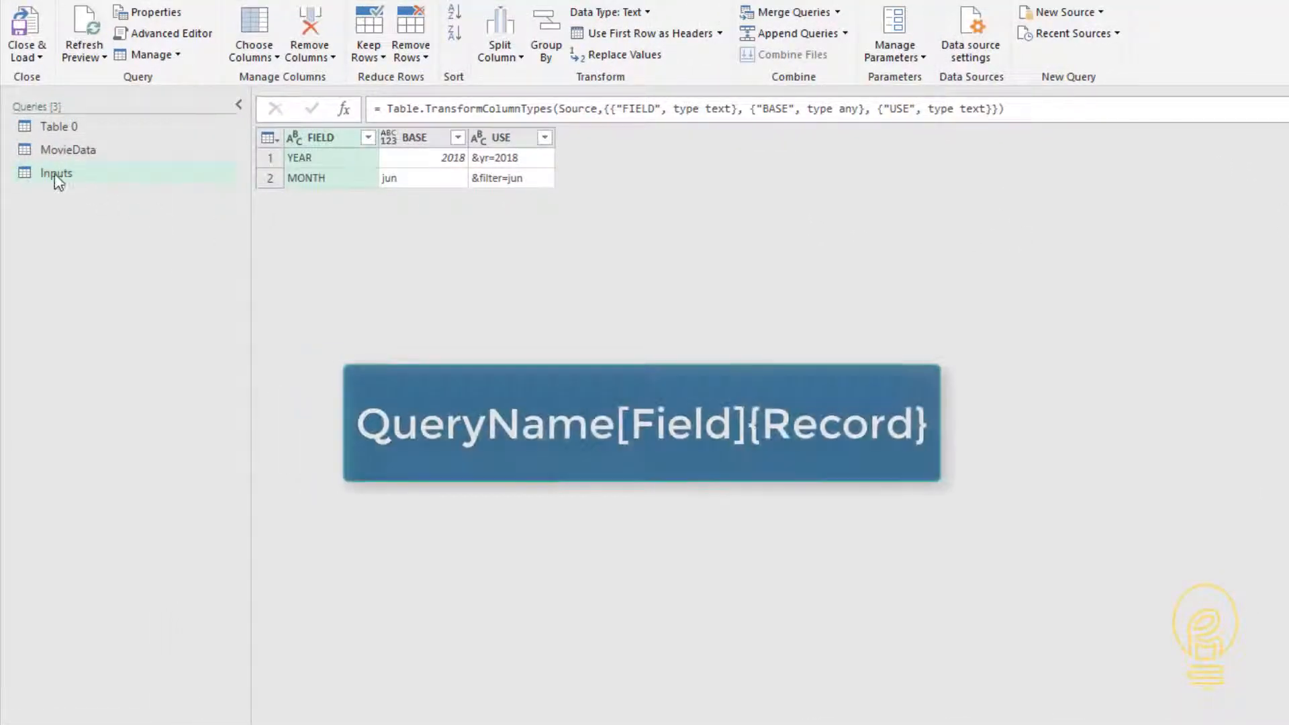
# - In MovieData's Source formula, replace the text "&yr=2018" with Inputs[USE]{0}
pyautogui.click(68, 149)
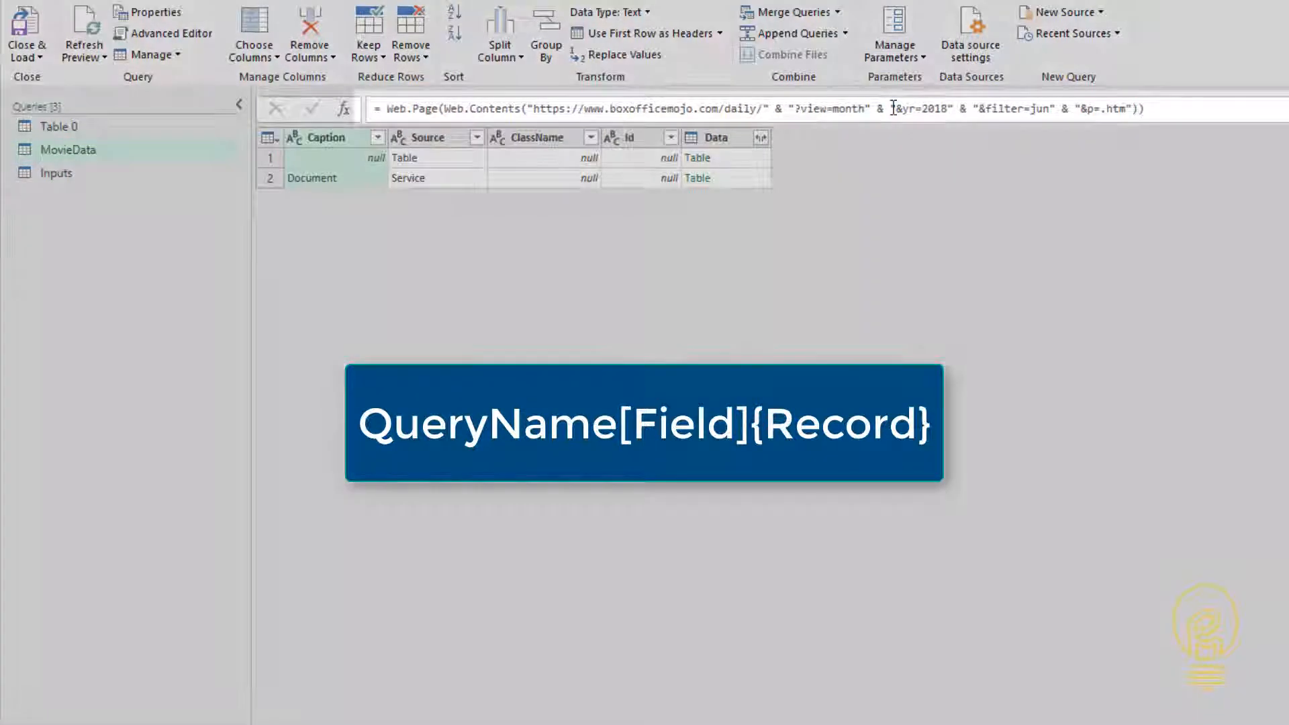
pyautogui.moveTo(894, 108); pyautogui.dragTo(952, 110)
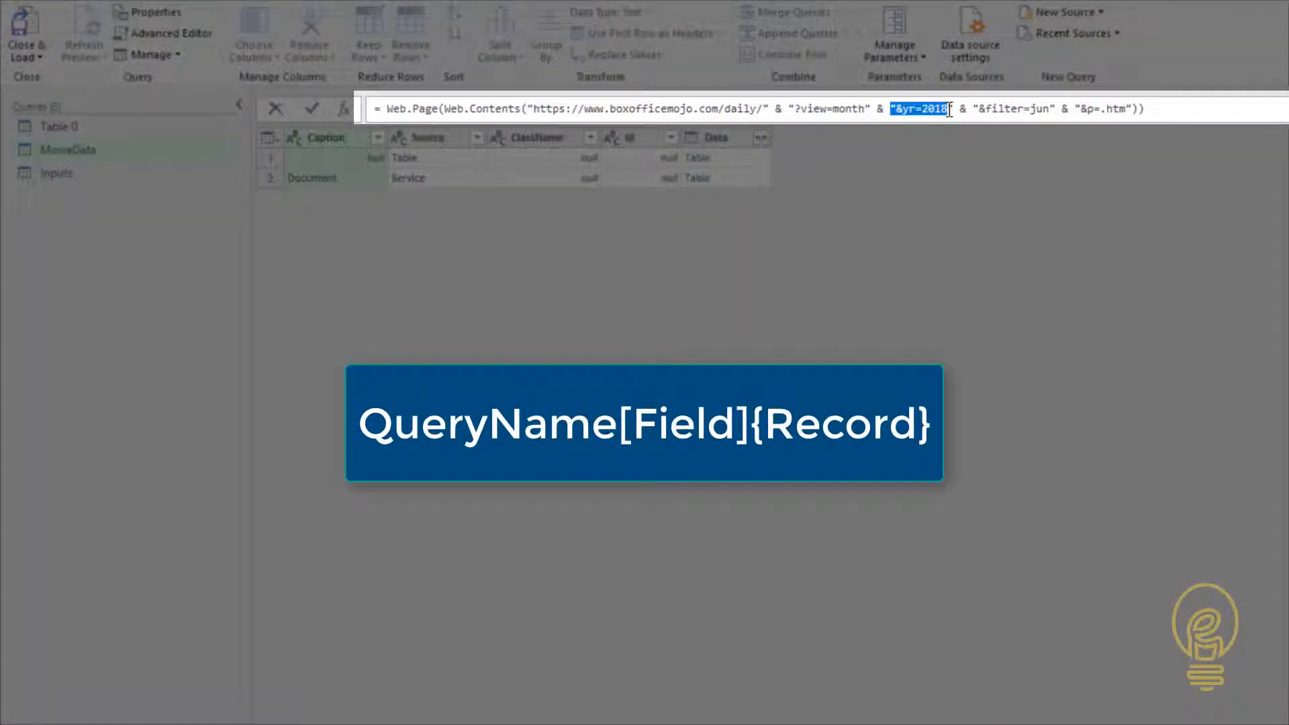
pyautogui.press('Delete')
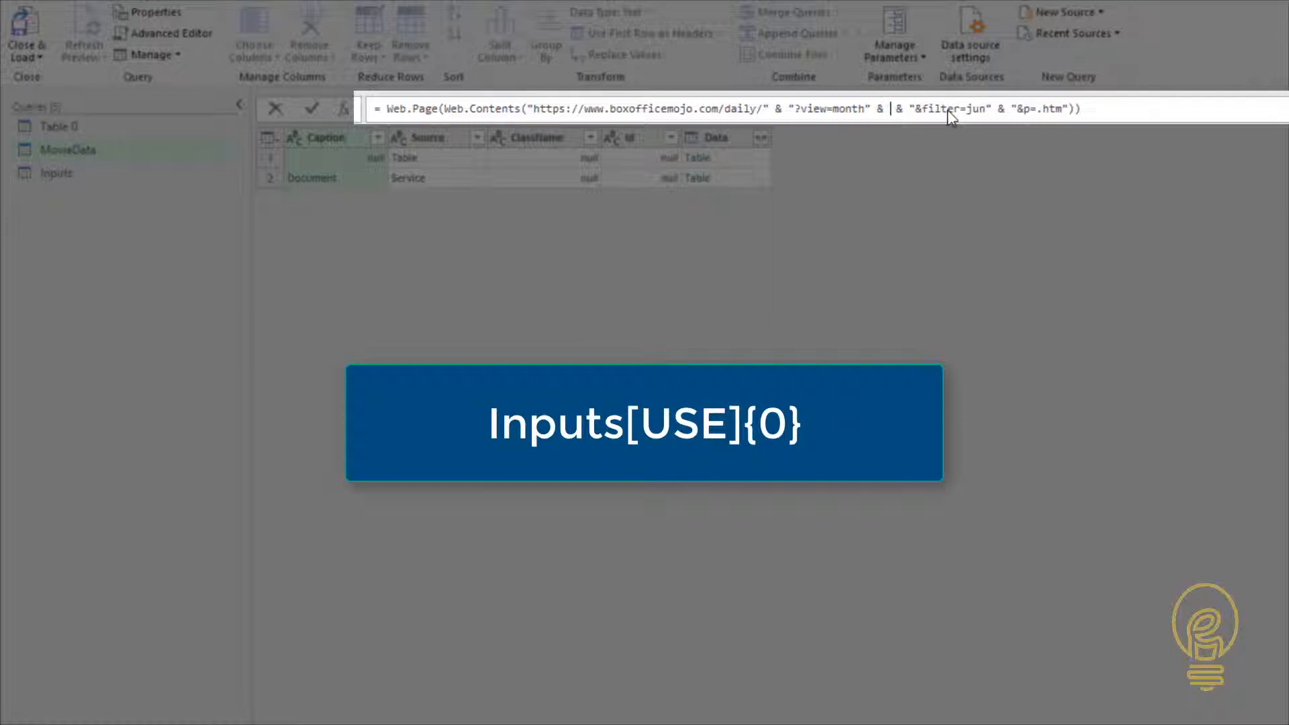
pyautogui.write('Inputs[USE')
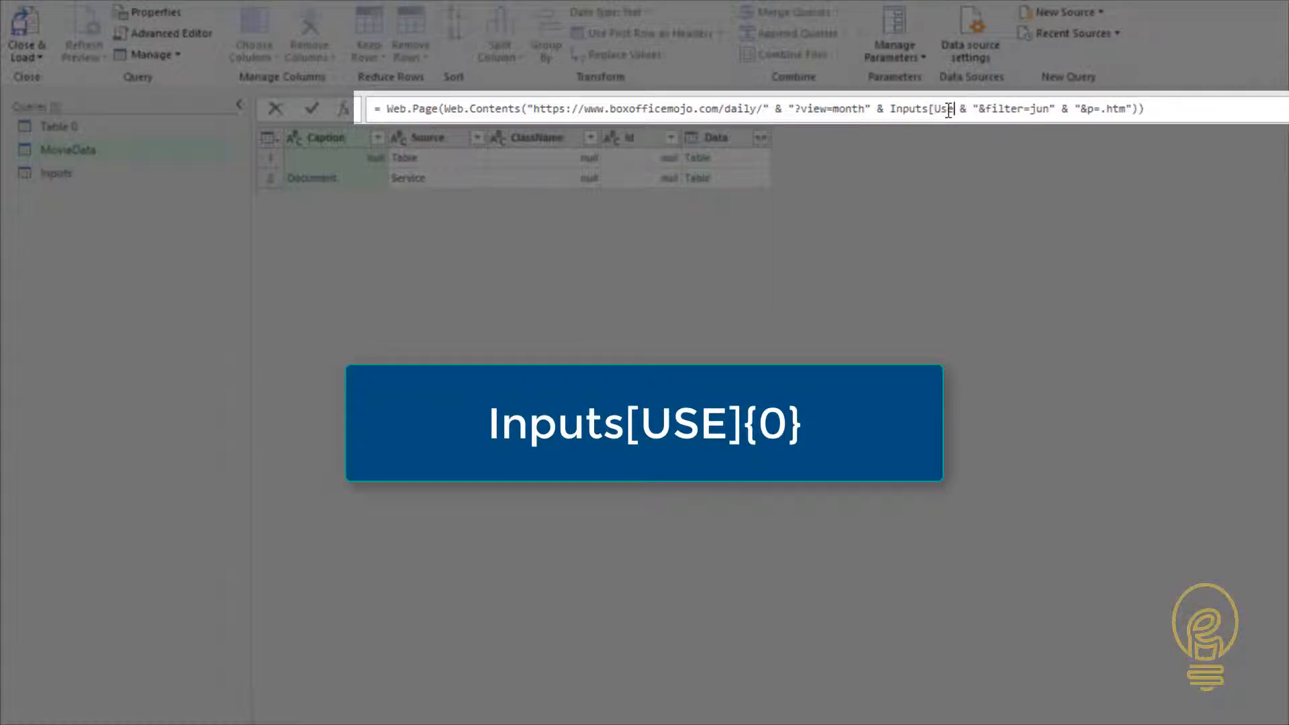
pyautogui.write(']{0}')
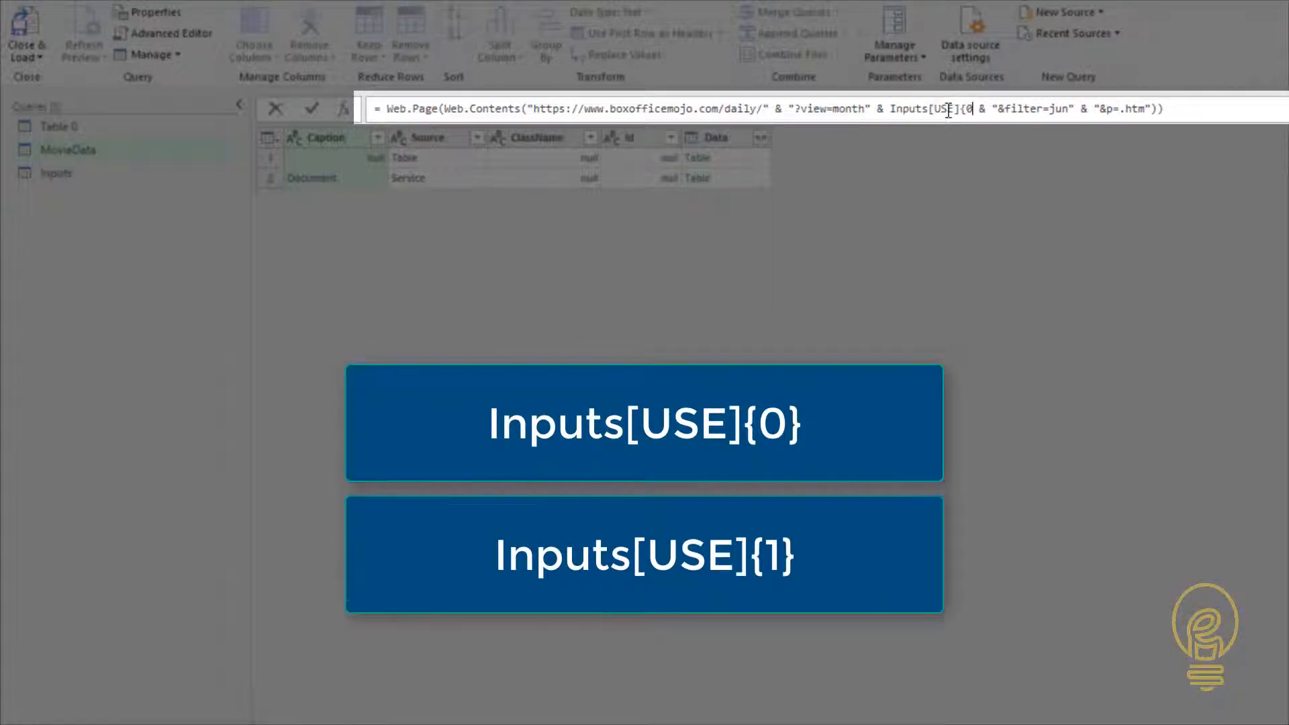
# - In the same Source formula, replace "&filter=jun" with Inputs[USE]{1} and commit the formula
pyautogui.keyDown('shift'); pyautogui.click(891, 109); pyautogui.keyUp('shift')
pyautogui.hotkey('ctrl', 'c')
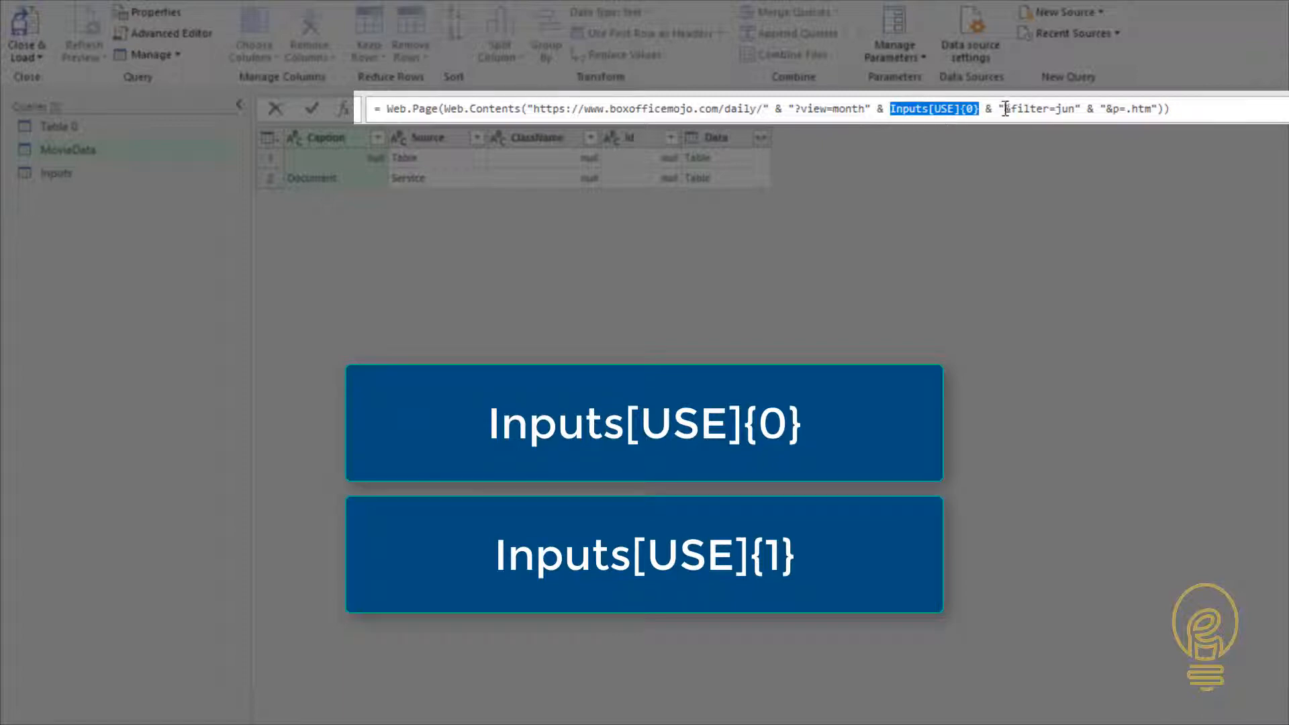
pyautogui.moveTo(998, 108); pyautogui.dragTo(1072, 111)
pyautogui.hotkey('ctrl', 'v')
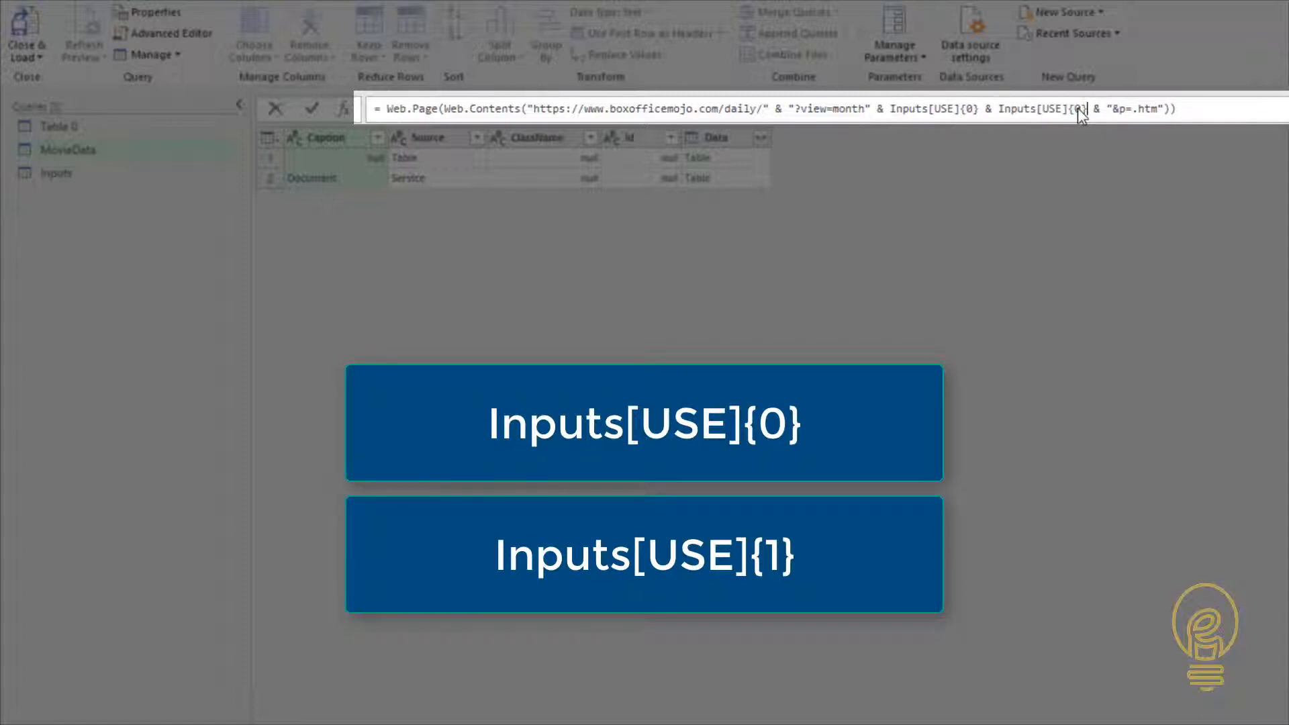
pyautogui.press('BackSpace')
pyautogui.write('1')
pyautogui.press('Return')
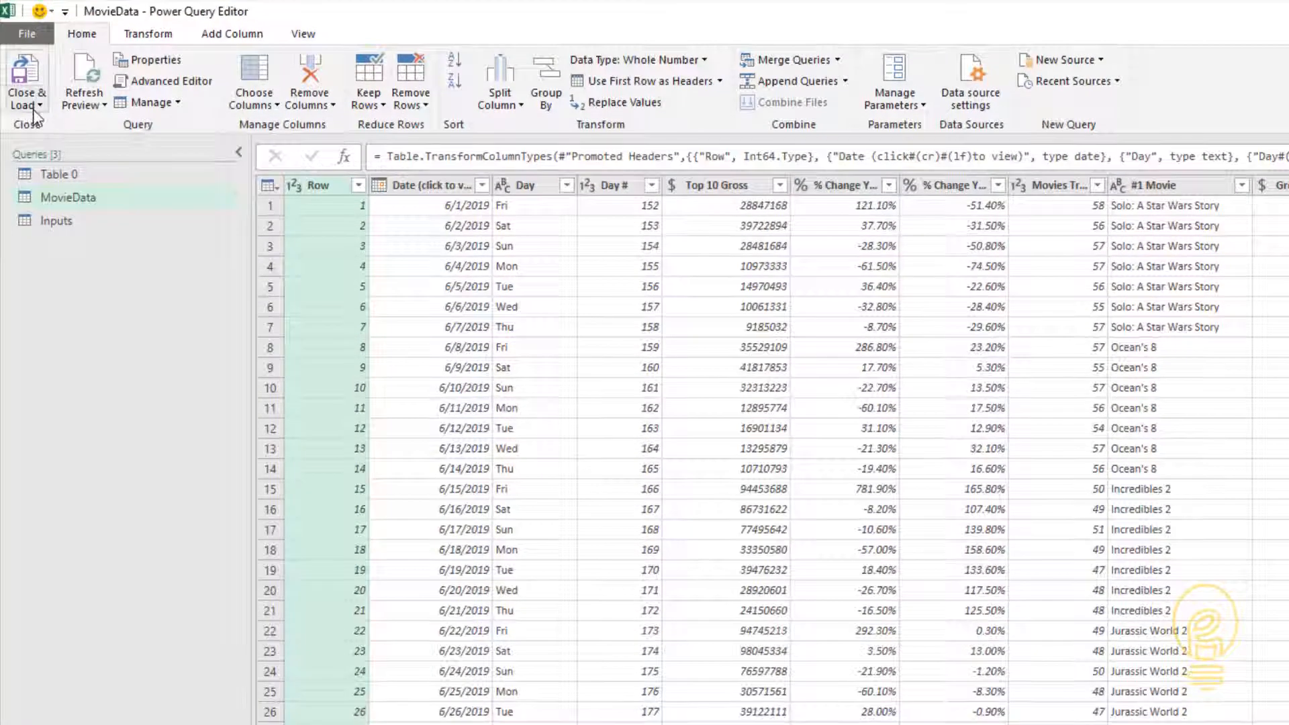
# - Close the query editor and load MovieData as a table into the existing worksheet at cell A9
pyautogui.click(34, 105)
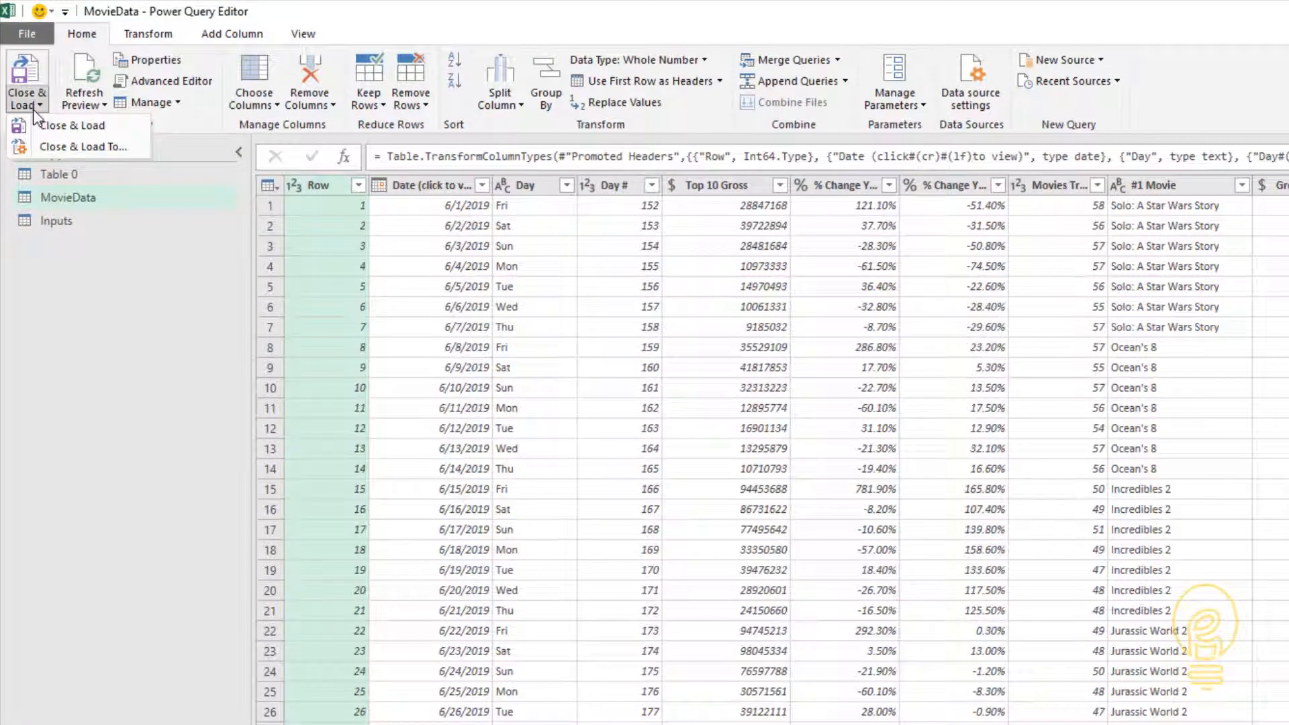
pyautogui.click(55, 144)
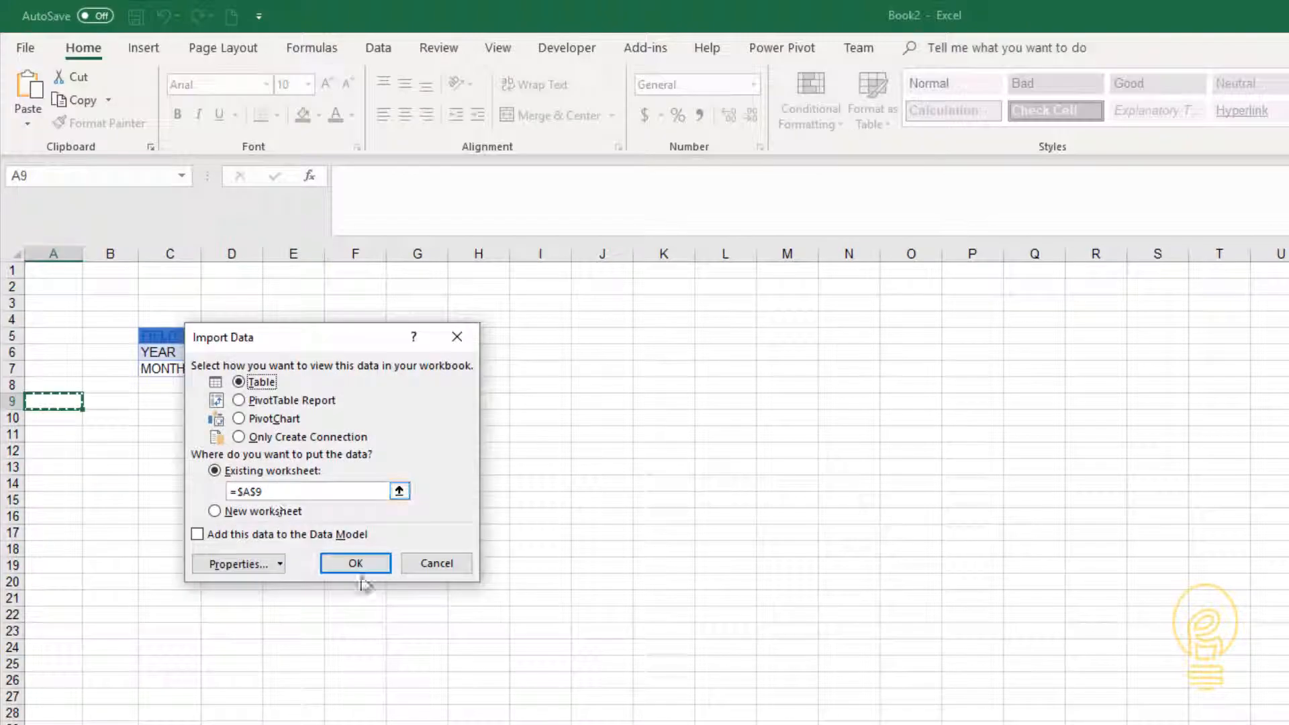
pyautogui.click(358, 569)
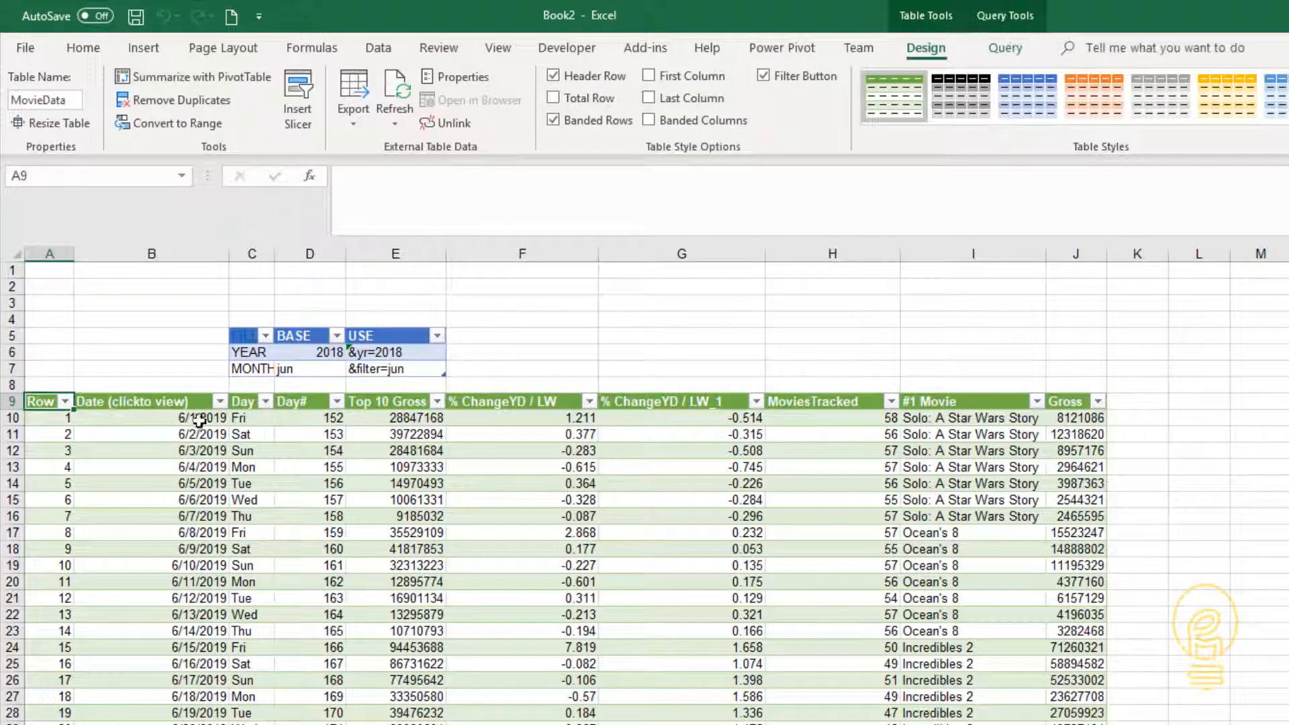
# - Set the YEAR value in the inputs table's BASE column to 2015 and refresh the workbook's queries
pyautogui.click(319, 353)
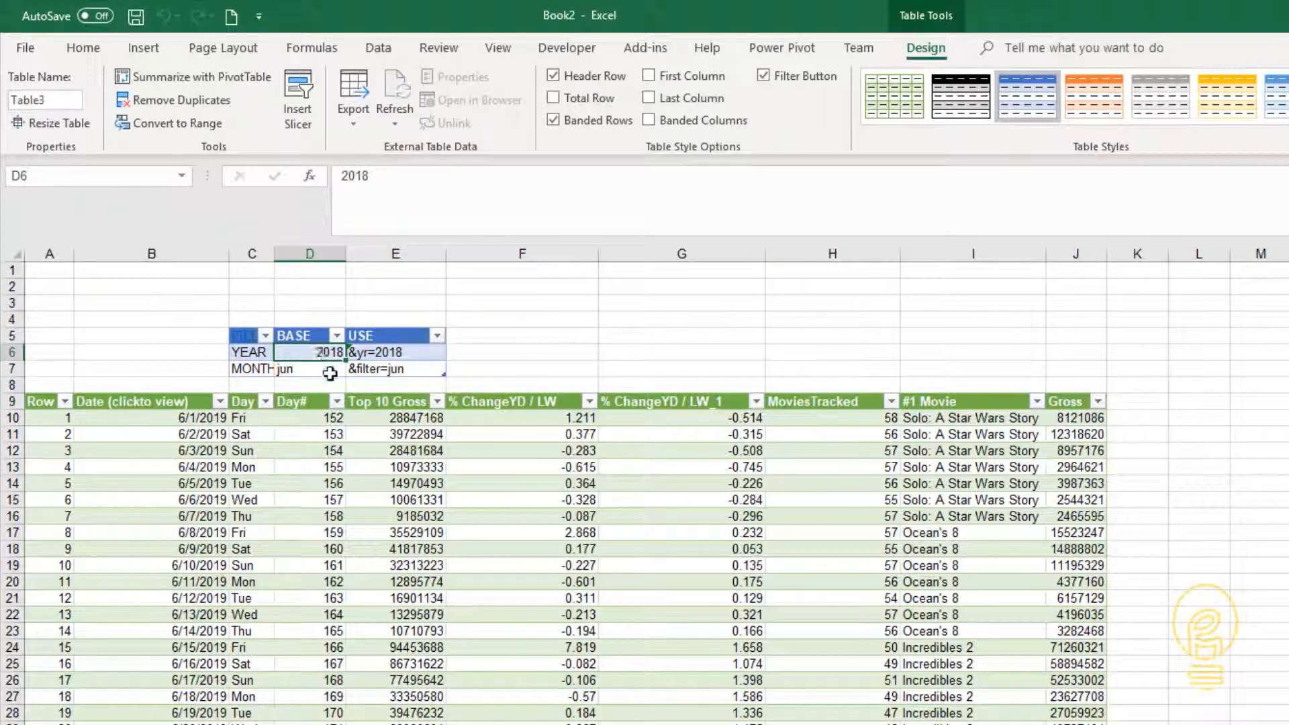
pyautogui.write('20')
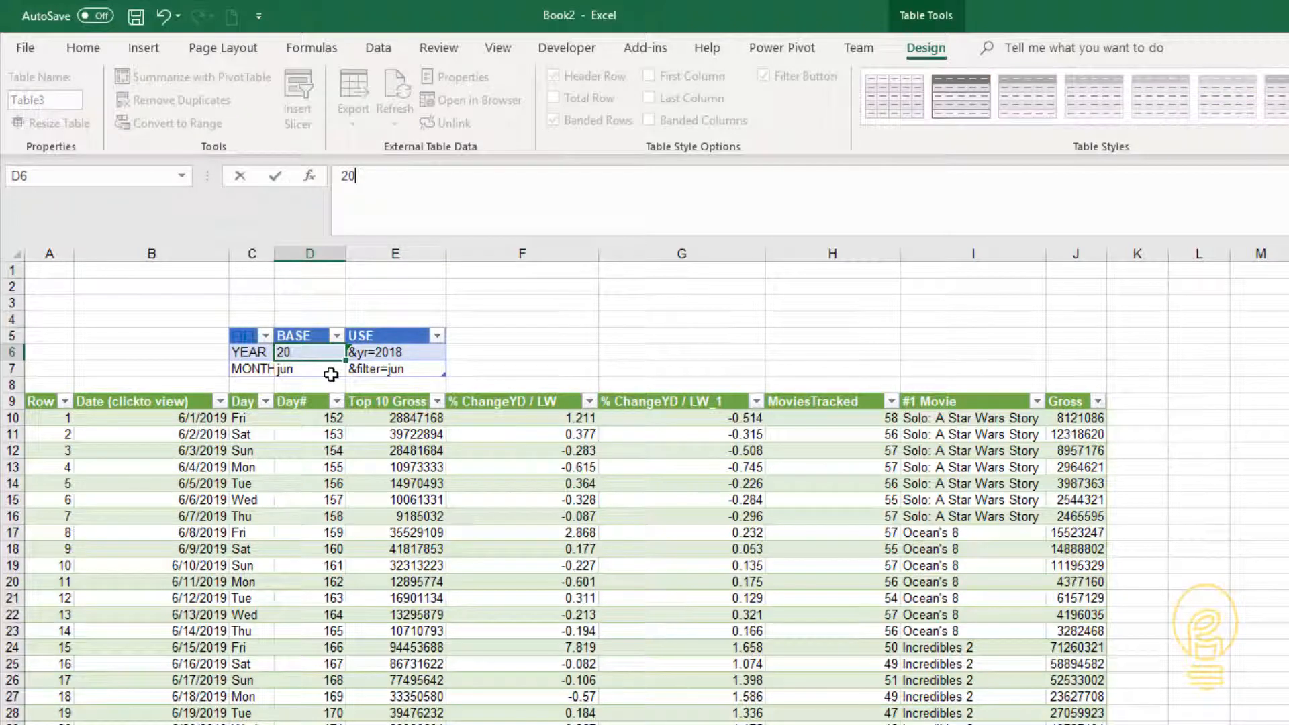
pyautogui.press('Return')
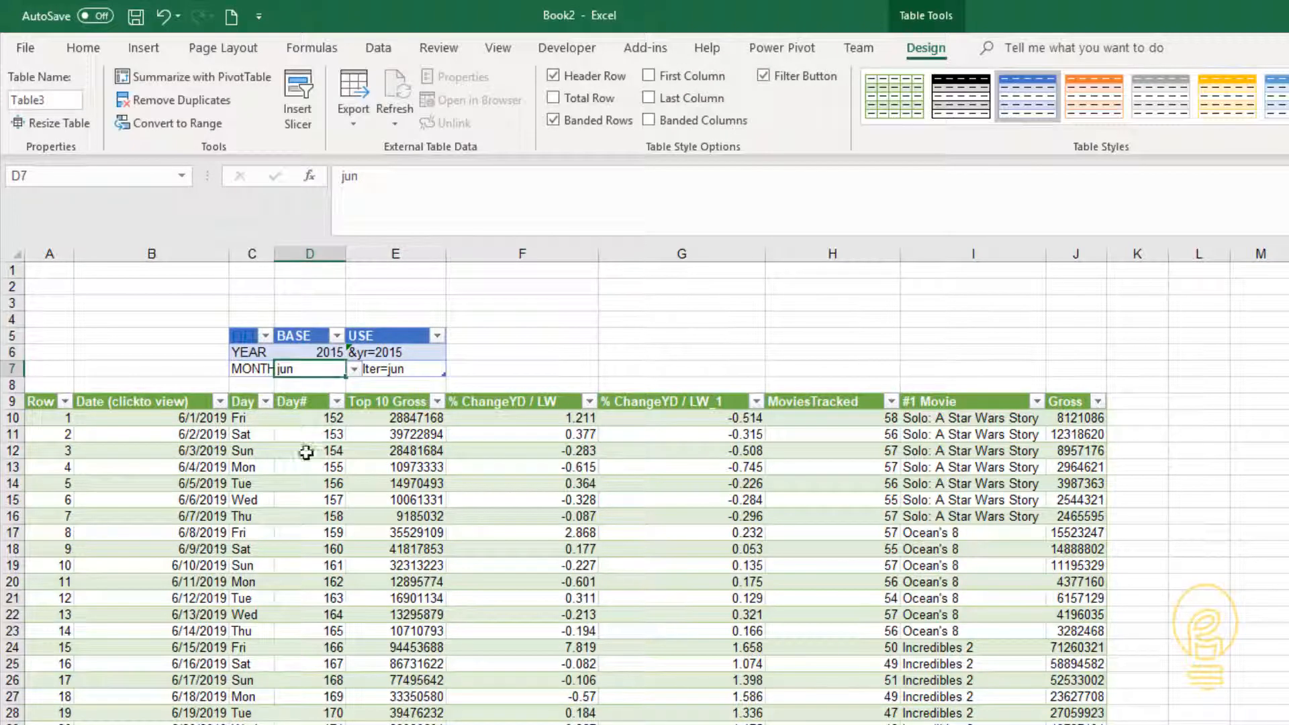
pyautogui.click(306, 453)
pyautogui.click(378, 48)
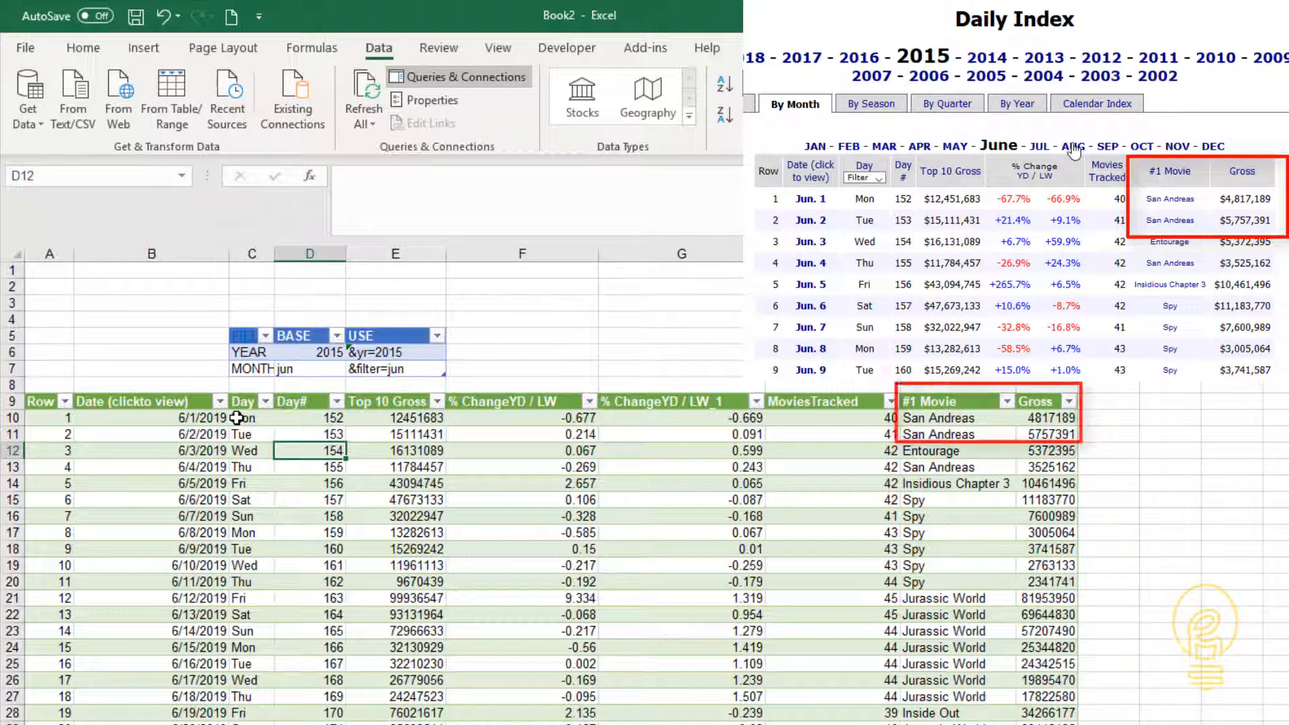
pyautogui.click(180, 430)
pyautogui.click(181, 470)
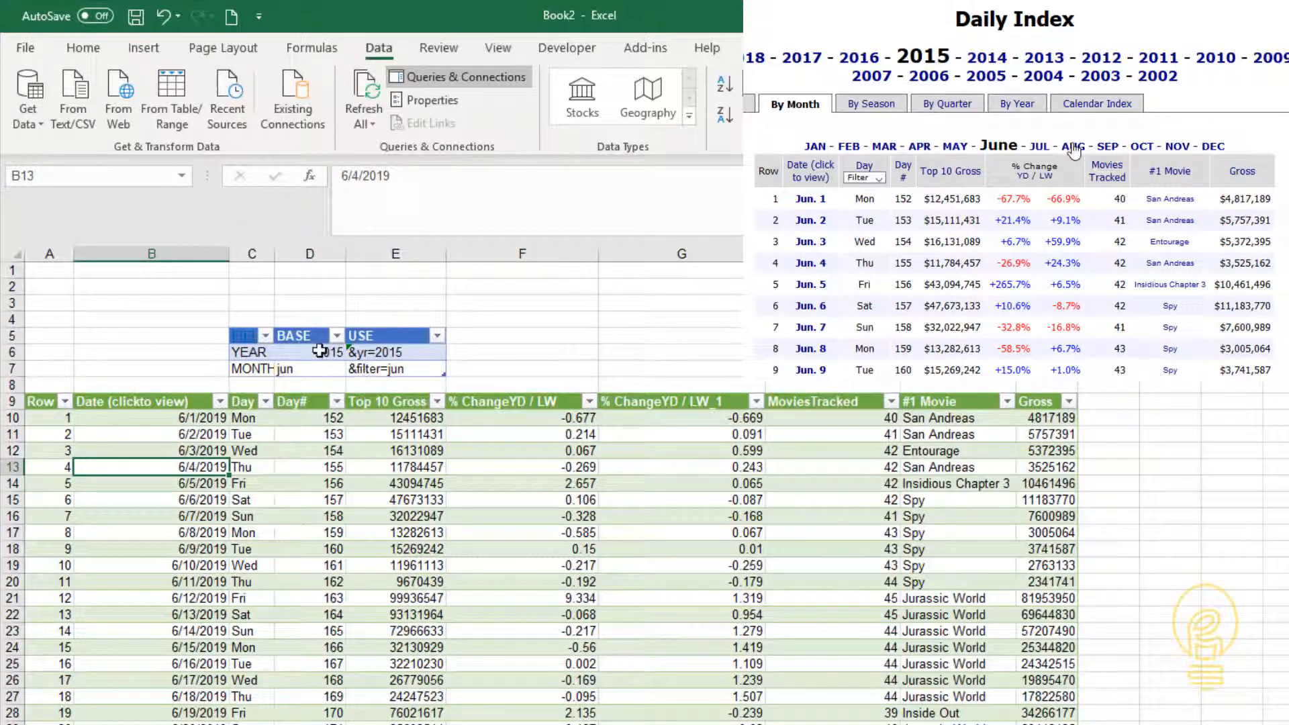
# - Choose aug as the MONTH value in the inputs table's BASE column and refresh the workbook's queries
pyautogui.click(309, 369)
pyautogui.click(353, 369)
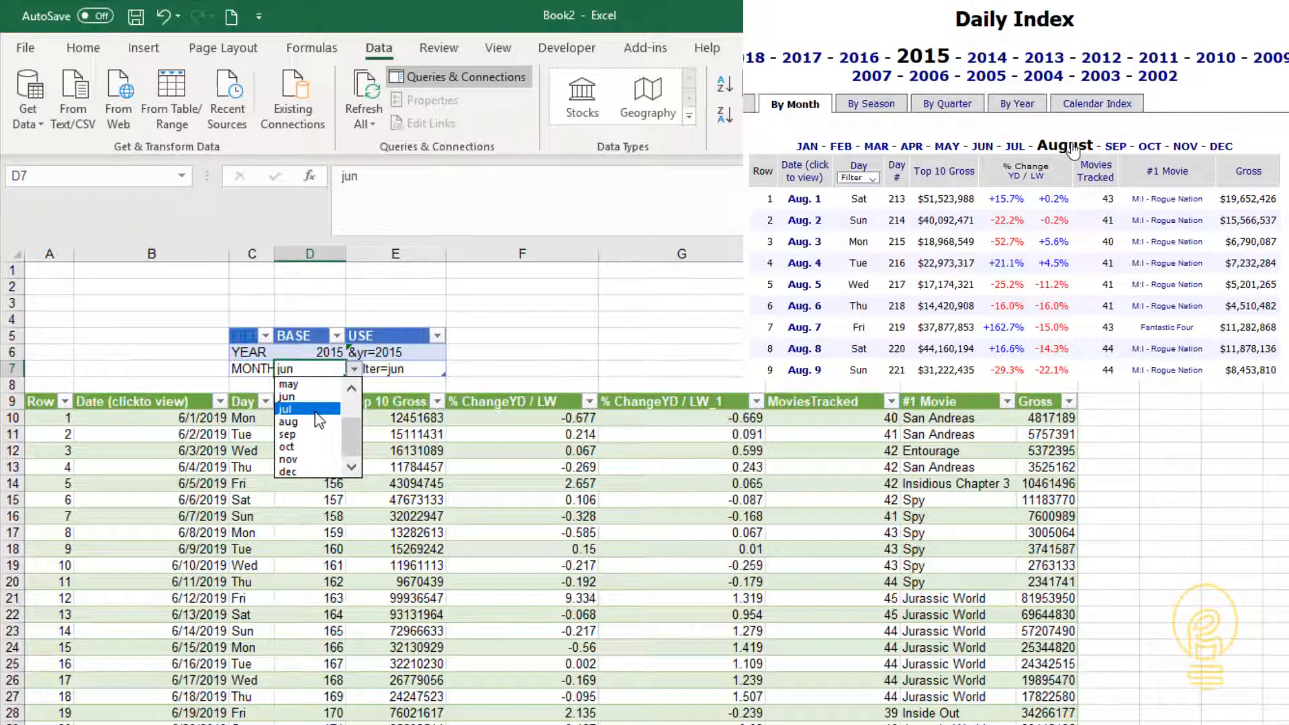
pyautogui.click(289, 422)
pyautogui.click(379, 468)
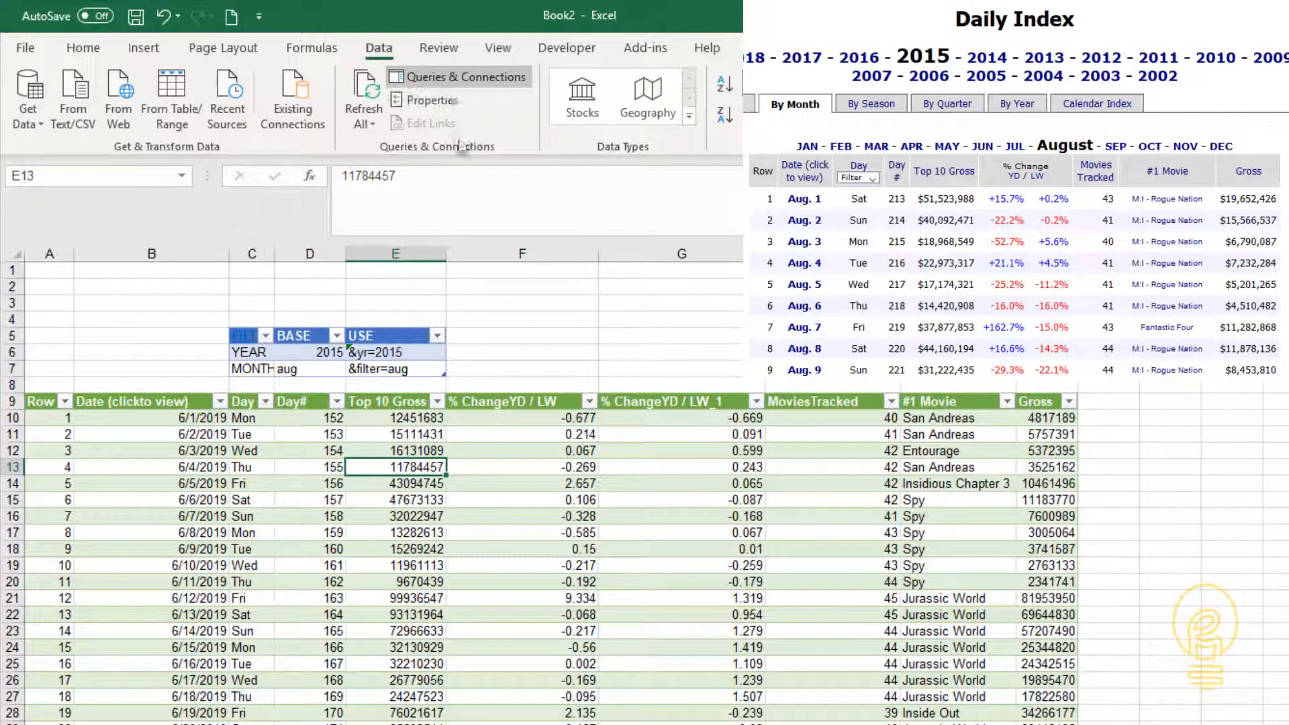
pyautogui.click(366, 91)
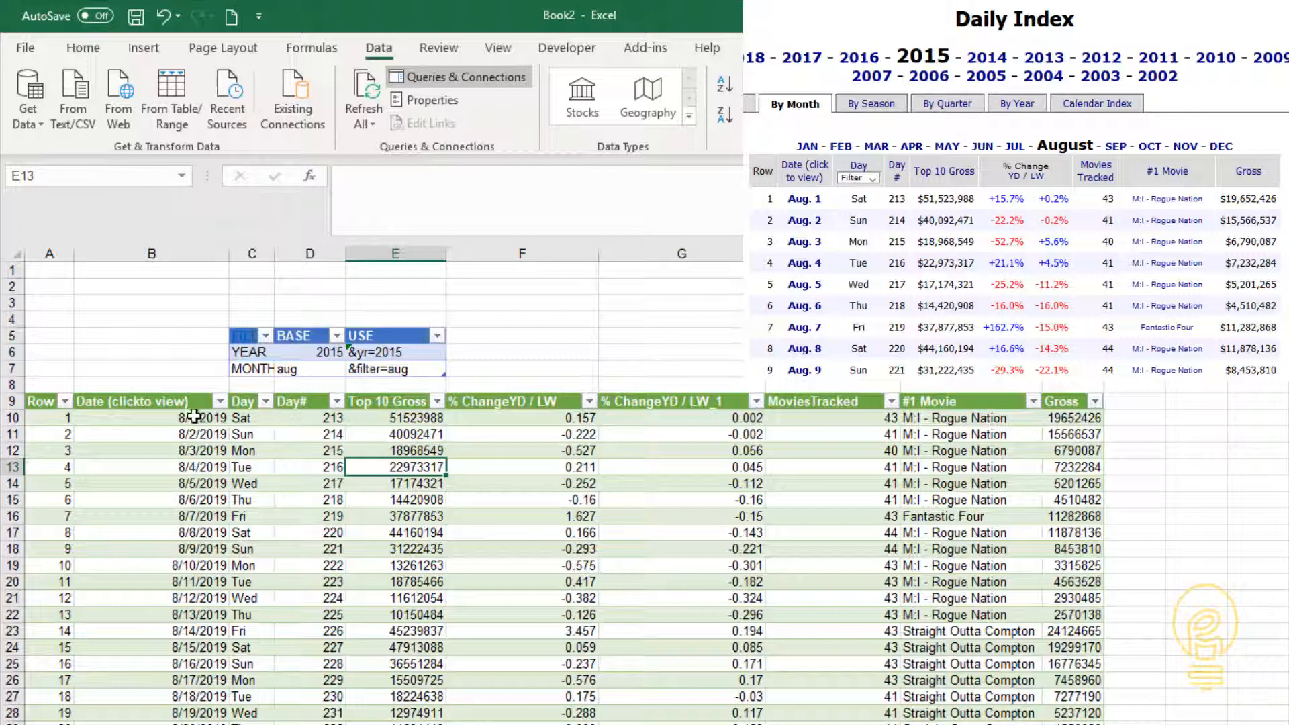
# - Change the YEAR value in the inputs table's BASE column to 2017 and refresh the workbook's queries
pyautogui.click(311, 351)
pyautogui.write('2017')
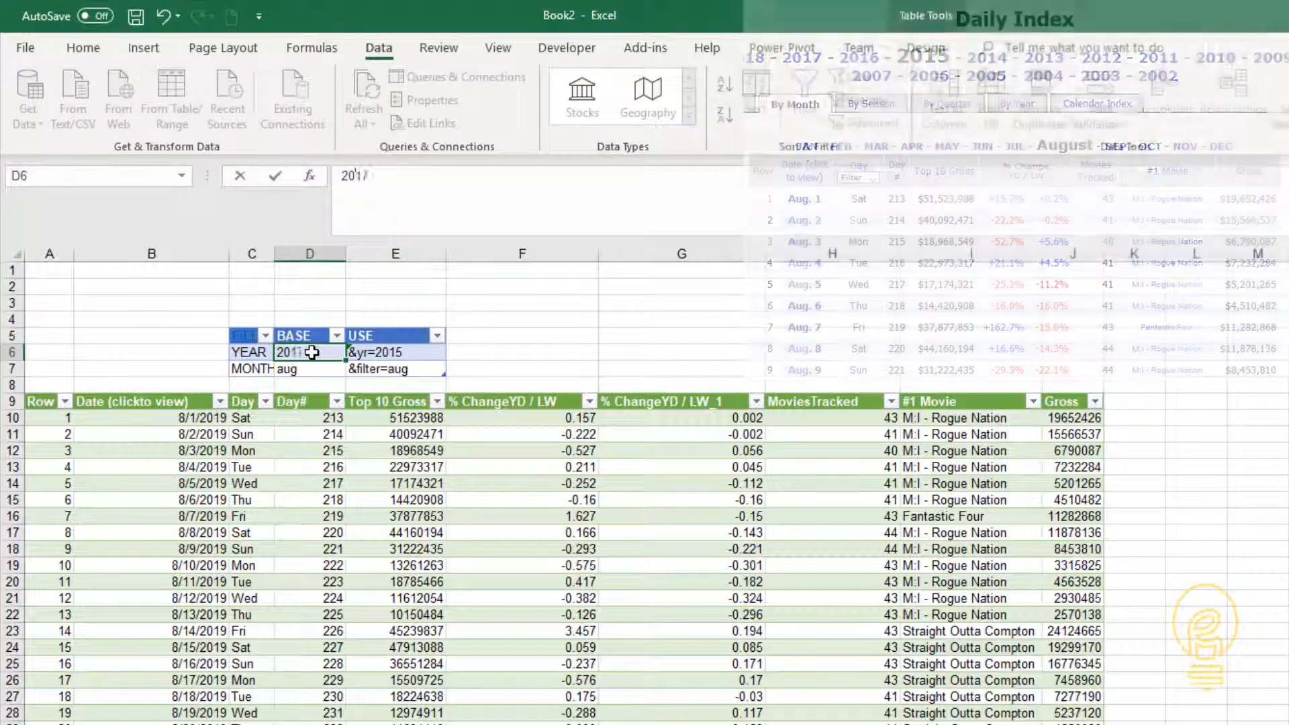
pyautogui.click(395, 517)
pyautogui.click(363, 91)
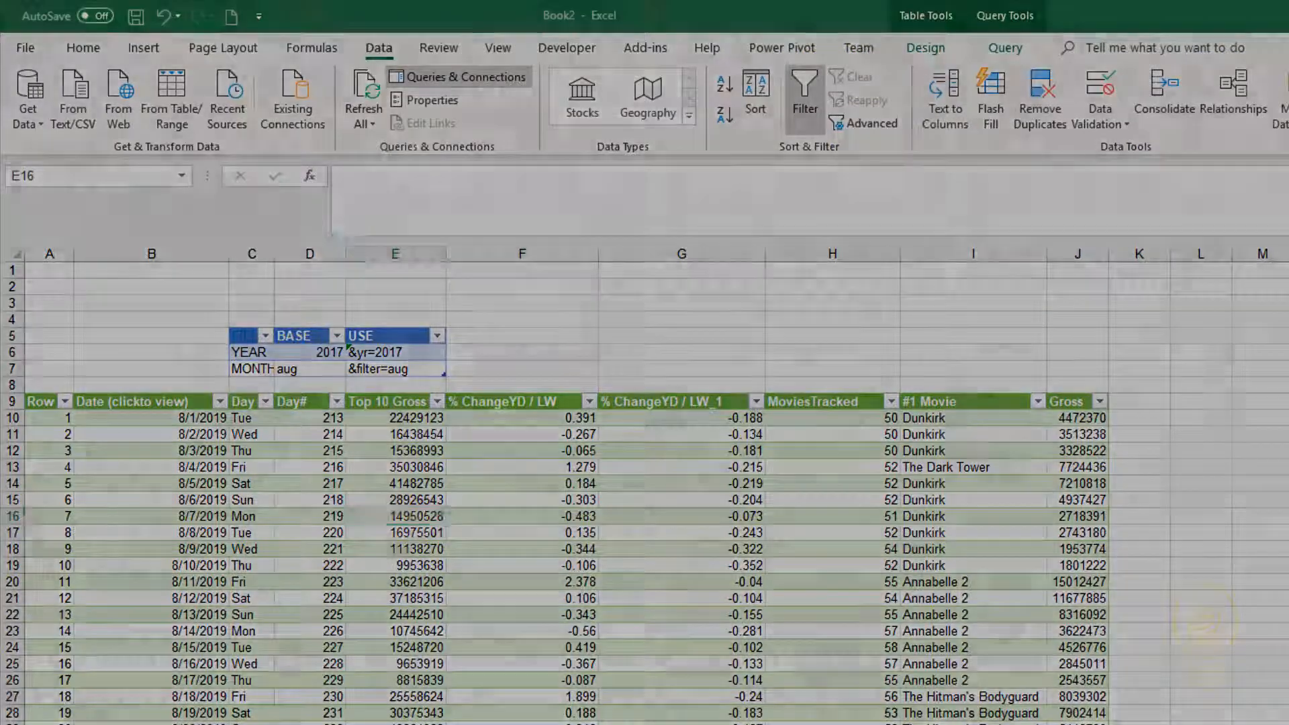